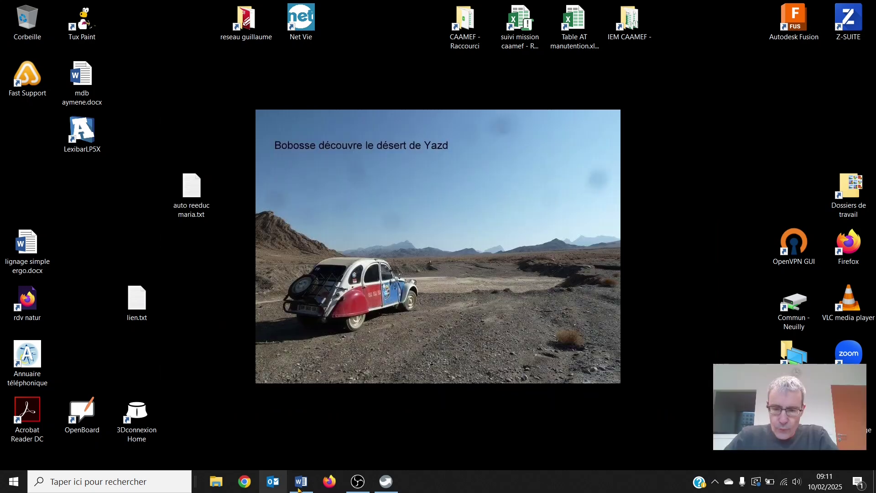
Step: Switch to the Word checklist and examine its three numbered Balabolka setup tasks and the optional section
left_click(301, 482)
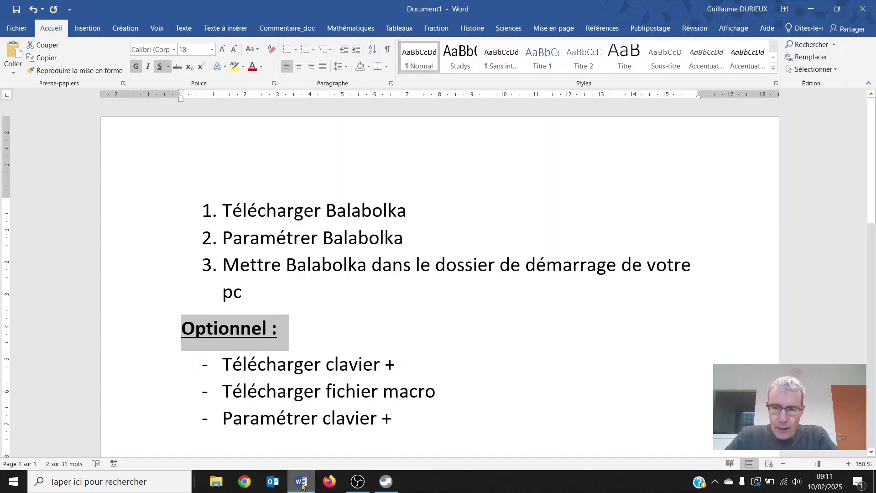
left_click_drag(223, 211, 257, 287)
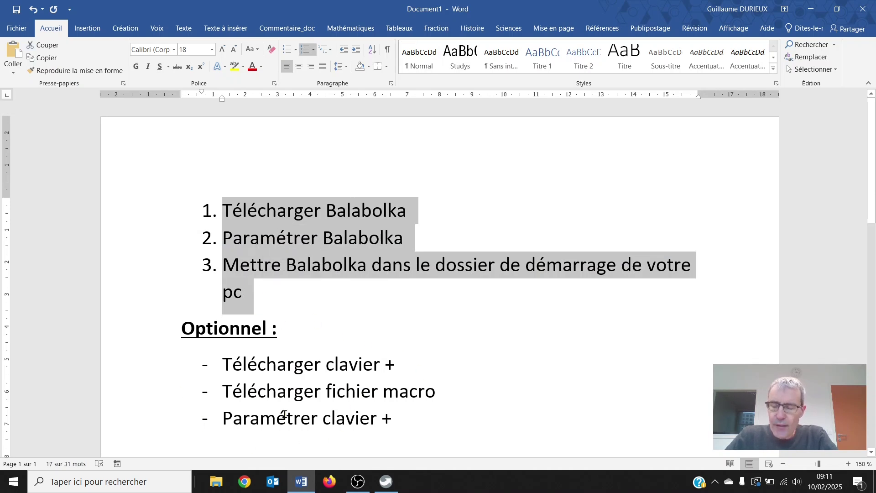
left_click(350, 330)
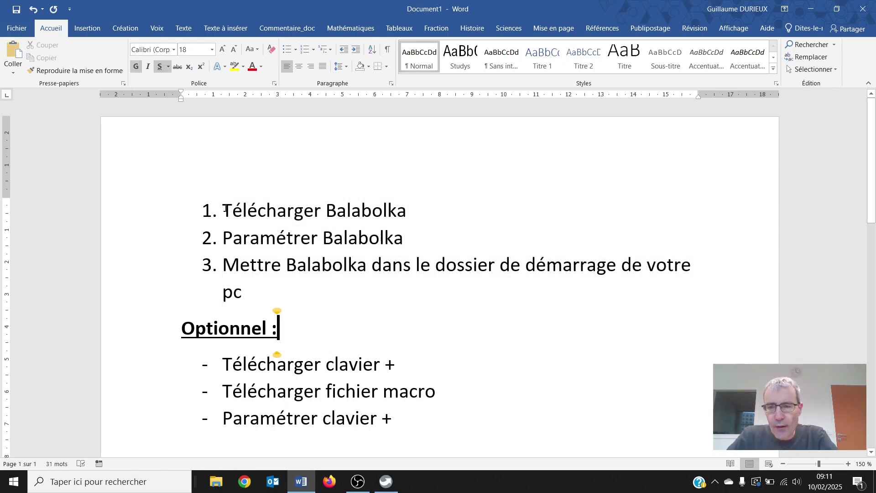
left_click_drag(223, 211, 417, 215)
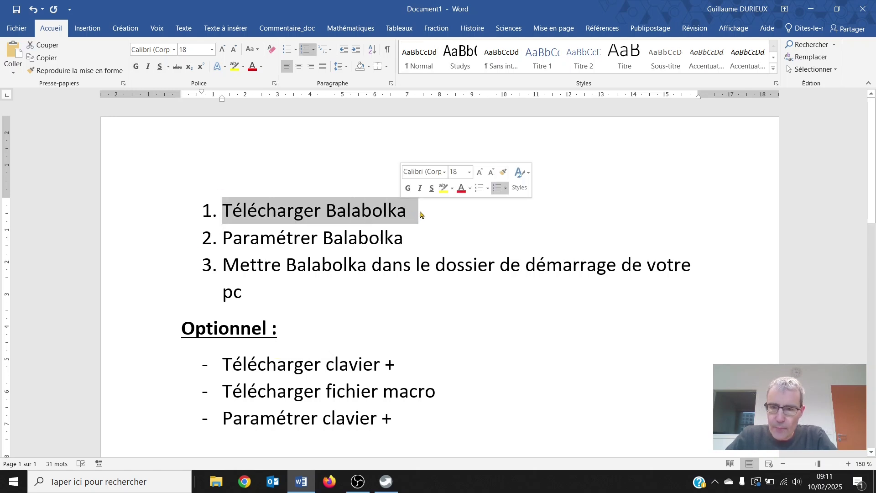
left_click_drag(222, 236, 409, 235)
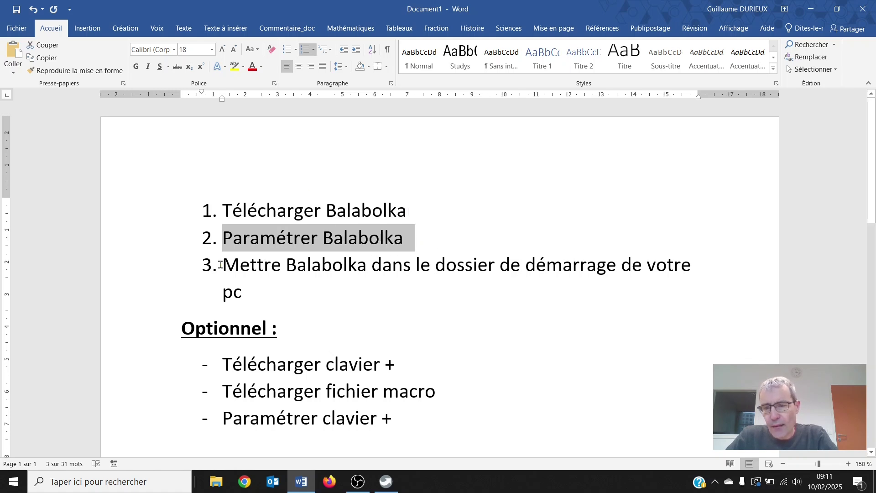
left_click_drag(223, 265, 260, 294)
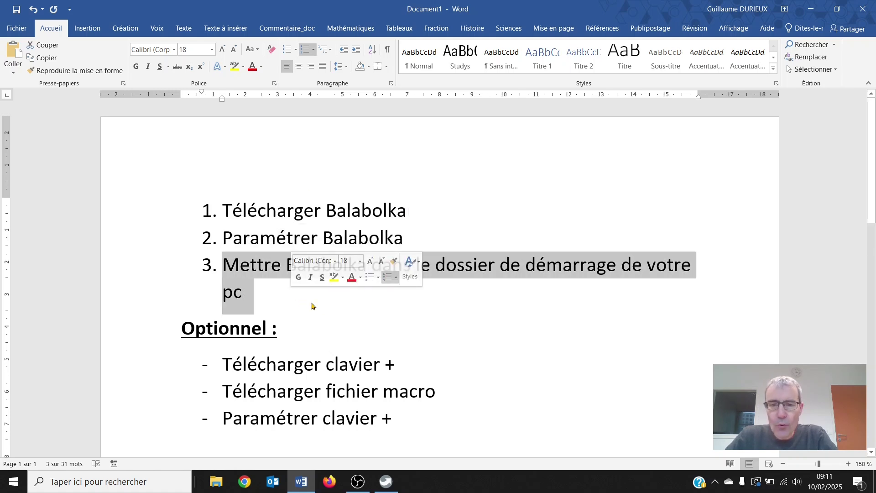
left_click(405, 314)
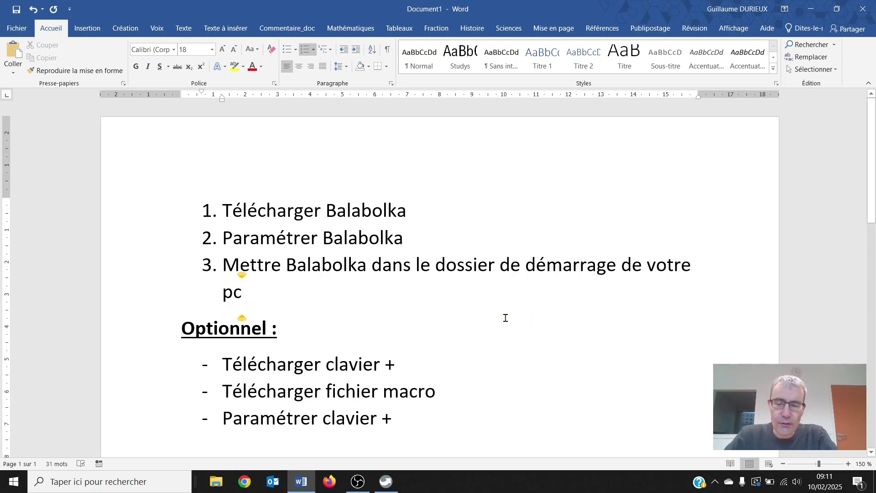
left_click(810, 9)
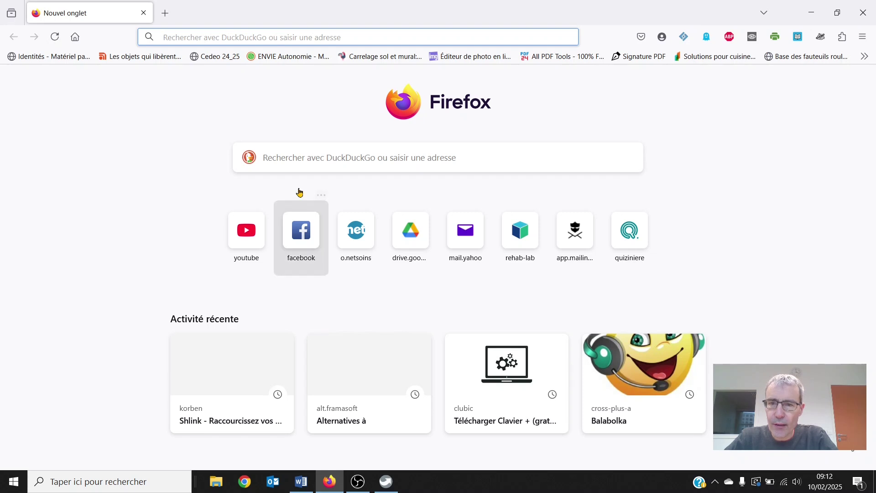
Step: Search the web for "balabolka" in Firefox
left_click(298, 157)
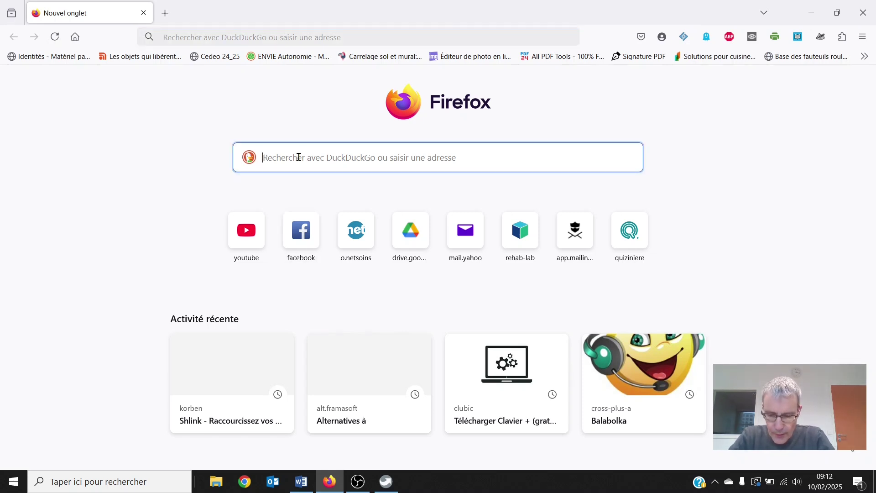
type("bala")
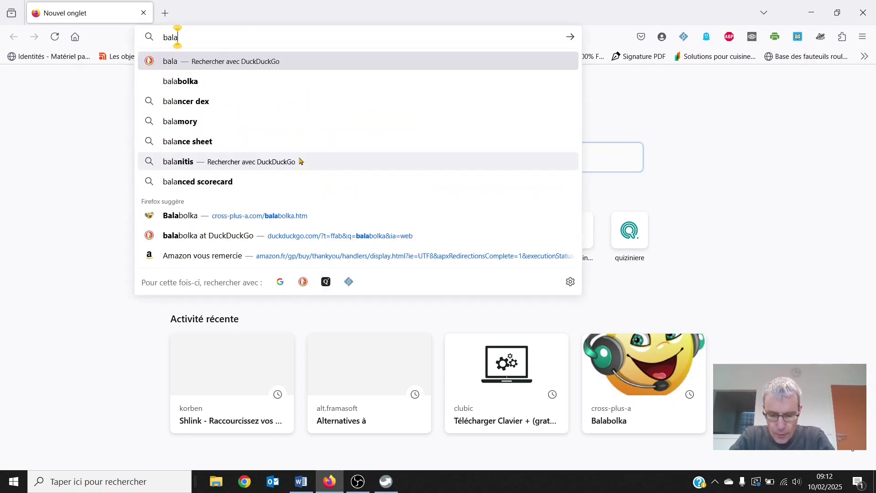
type("bolka")
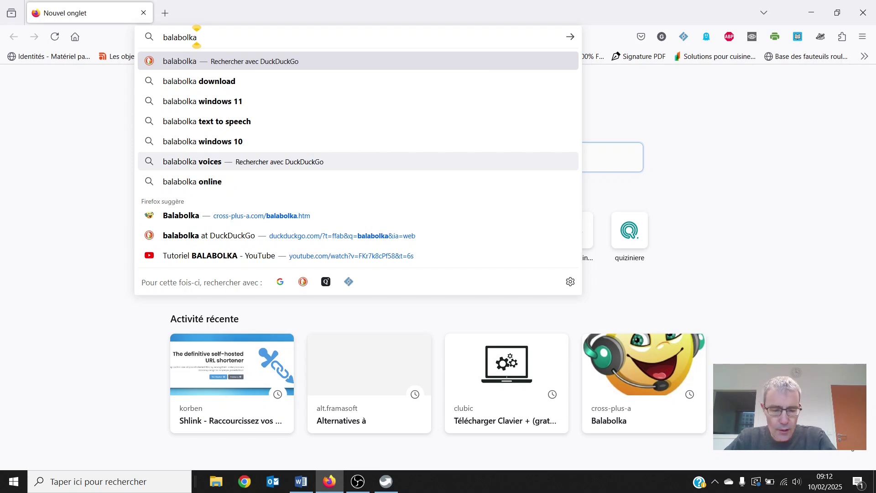
key("Return")
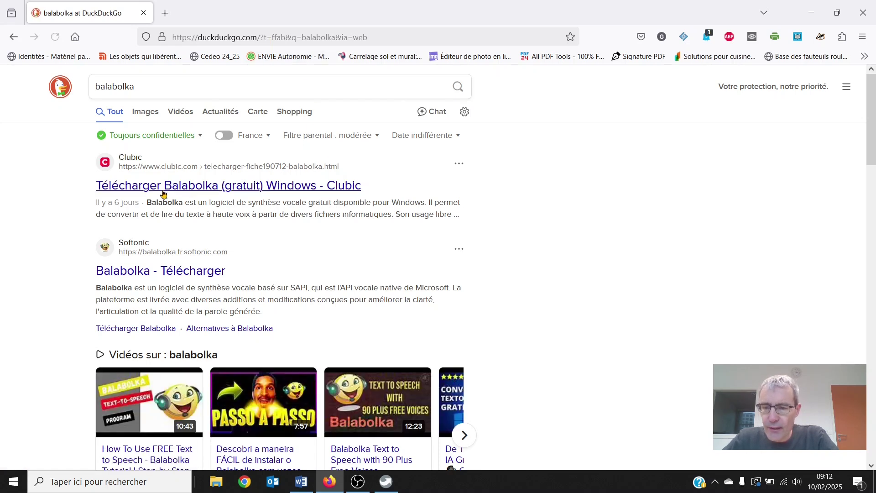
Step: Look through the search results and open the Balabolka page on the Cross+A site
scroll(160, 194, "down", 4)
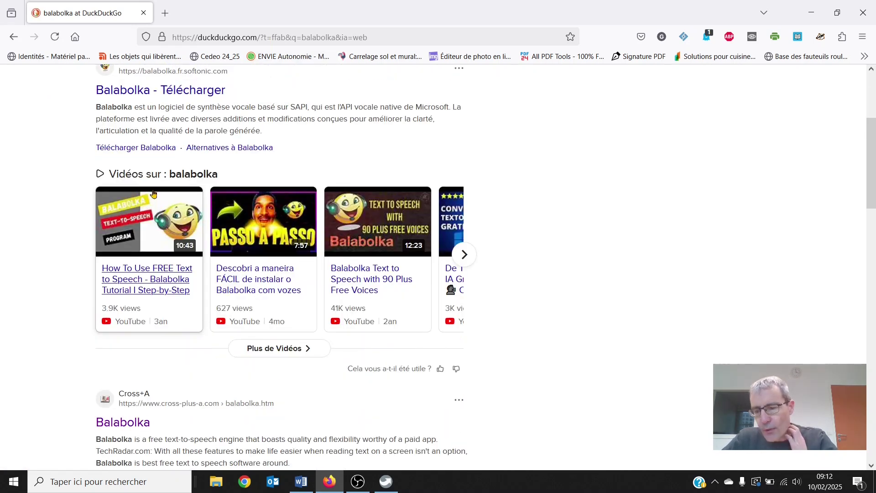
scroll(154, 194, "down", 3)
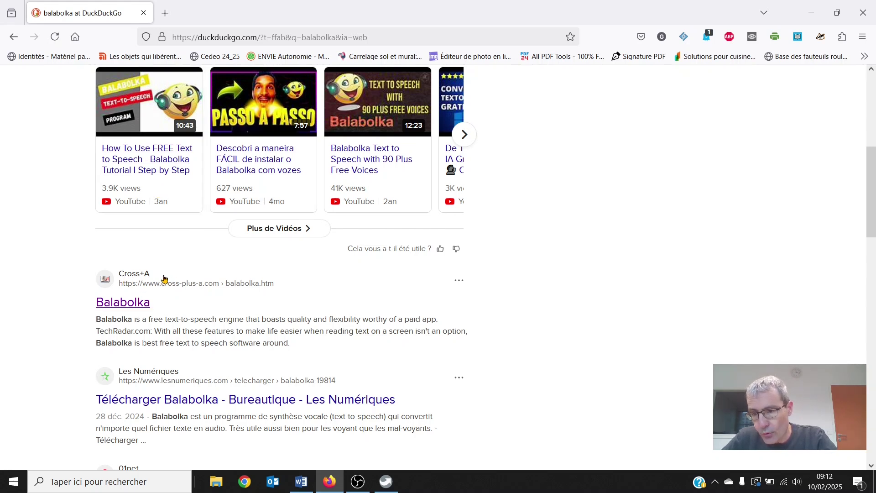
scroll(142, 283, "up", 7)
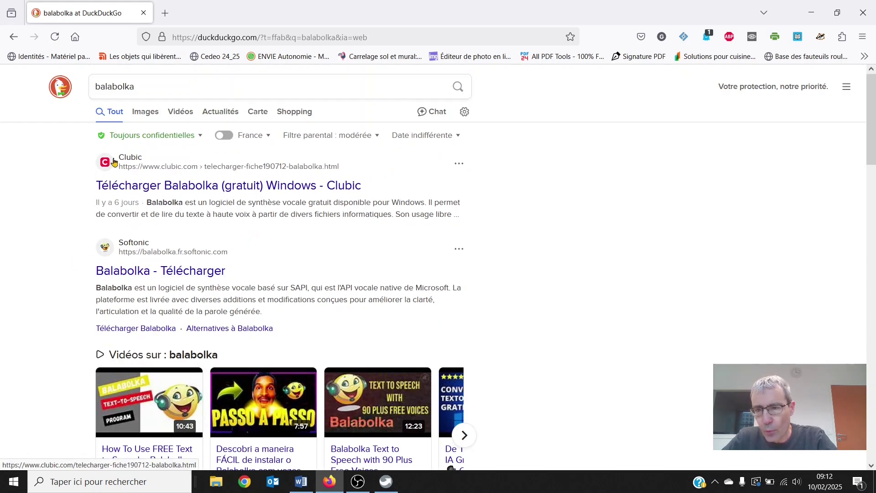
scroll(169, 181, "down", 8)
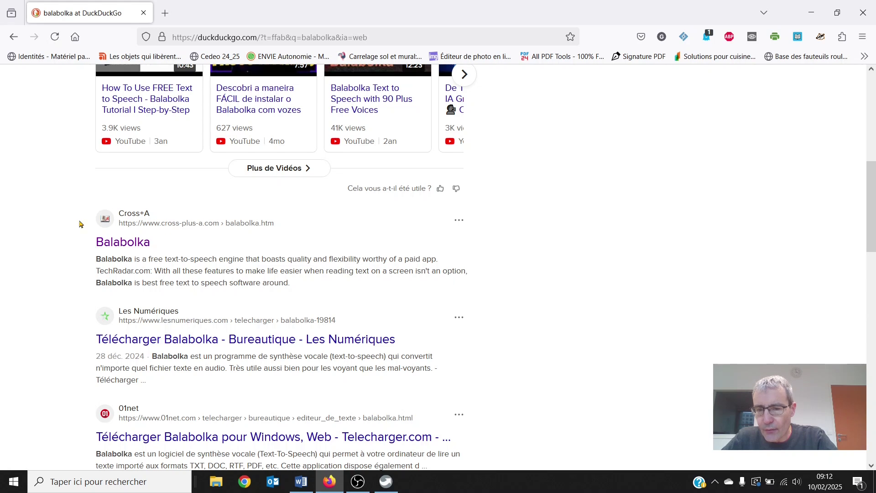
scroll(137, 287, "down", 3)
scroll(142, 289, "down", 4)
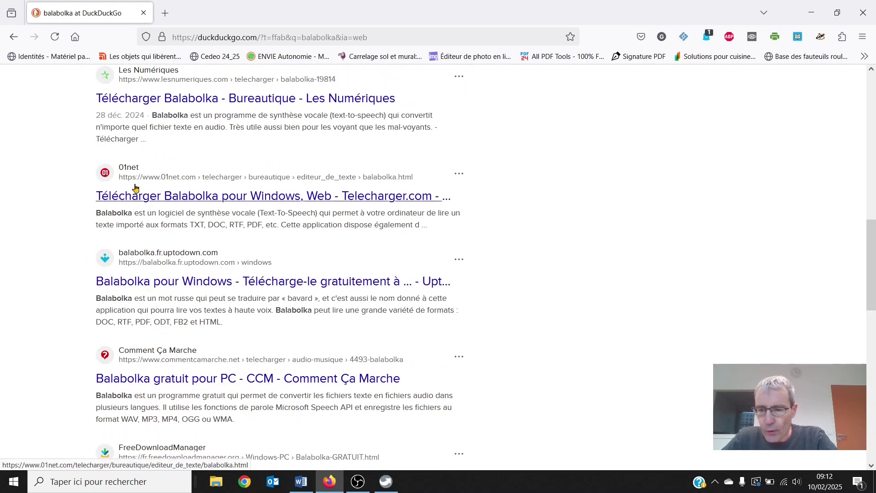
scroll(160, 315, "up", 5)
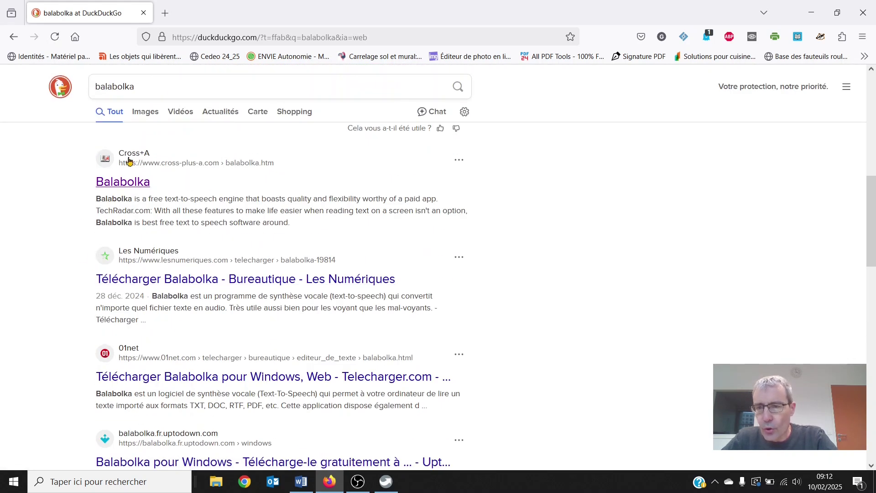
left_click(119, 184)
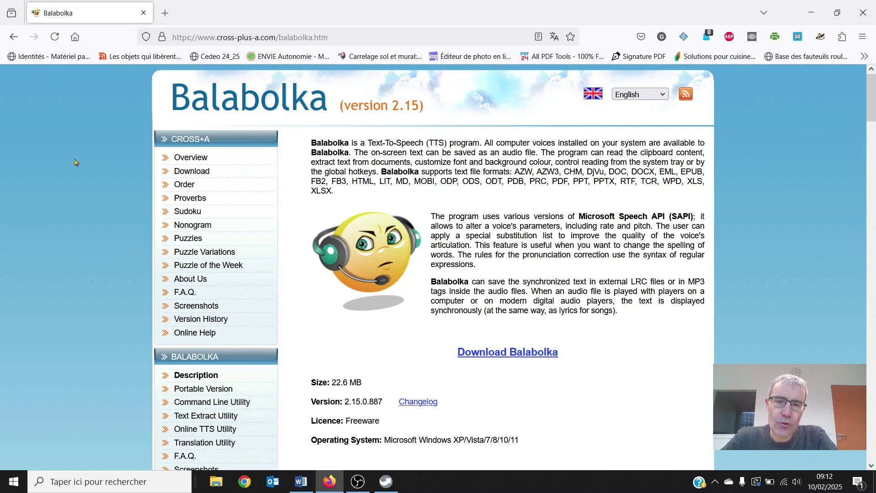
Step: Examine the page's version and the installed and portable download options, and try the main Balabolka download
left_click_drag(426, 106, 338, 110)
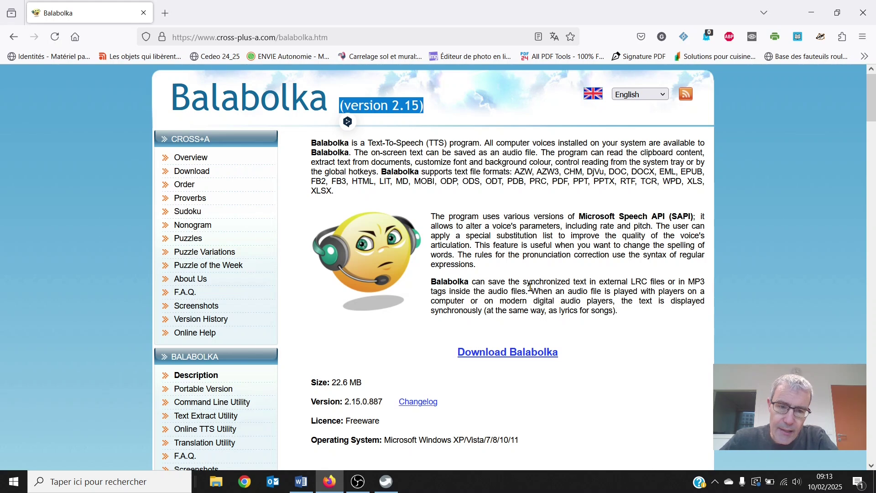
scroll(531, 288, "down", 4)
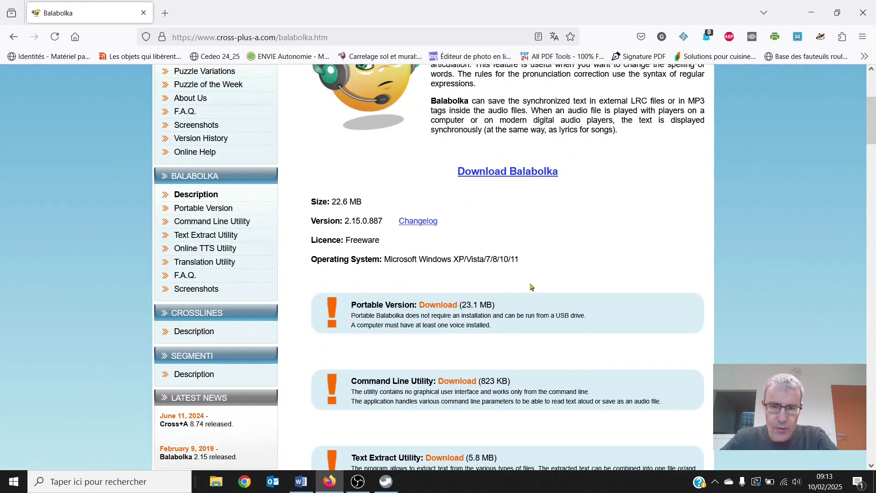
scroll(531, 287, "up", 3)
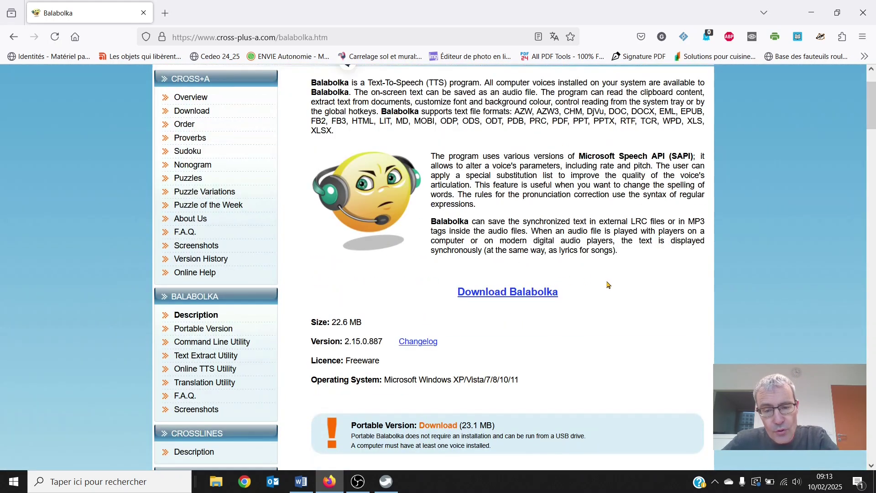
scroll(607, 284, "down", 4)
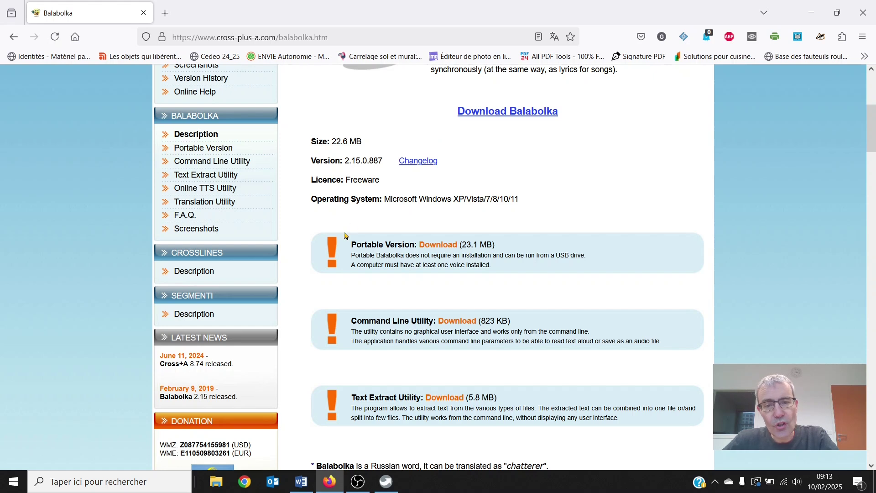
scroll(579, 145, "up", 3)
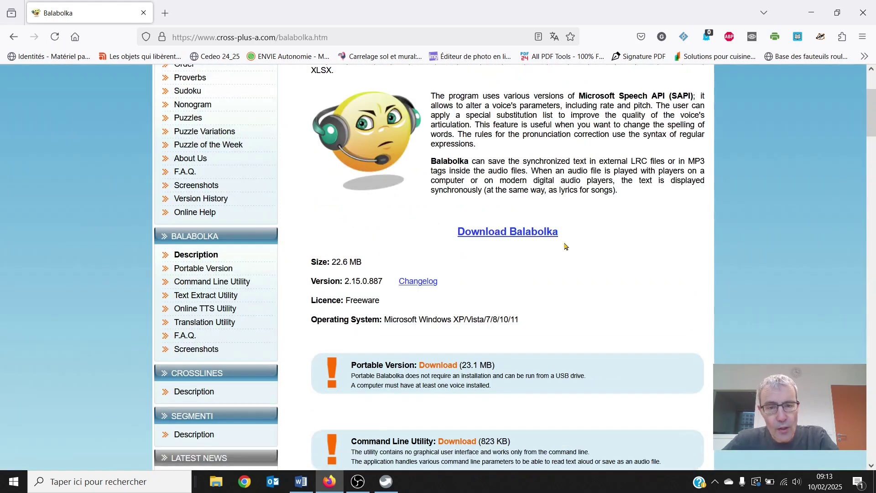
left_click(494, 232)
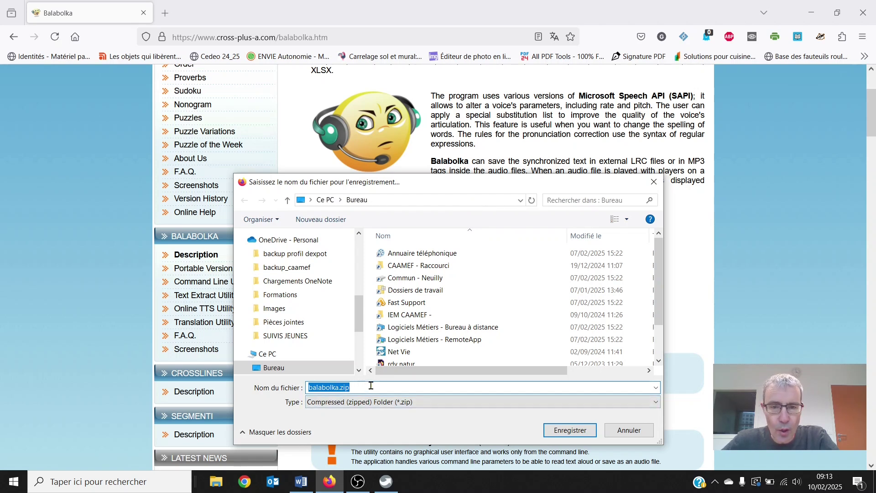
left_click(629, 431)
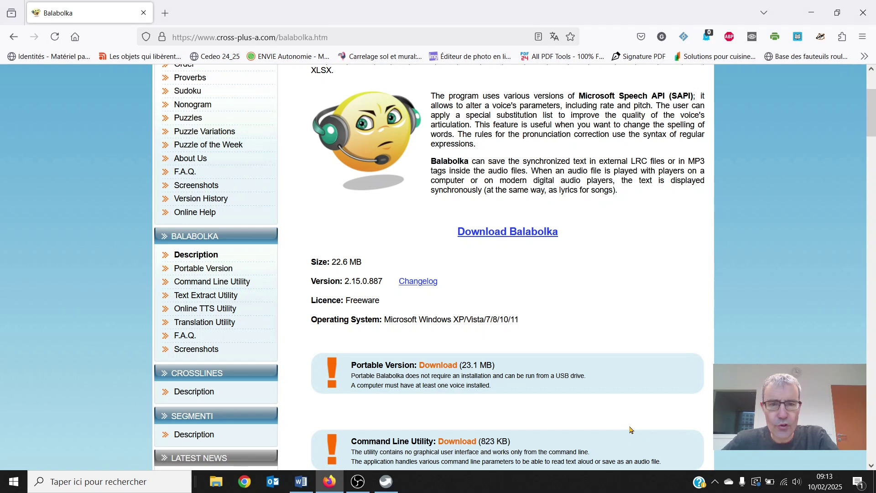
Step: Close the browser and launch Balabolka from the portable applications launcher
left_click(863, 12)
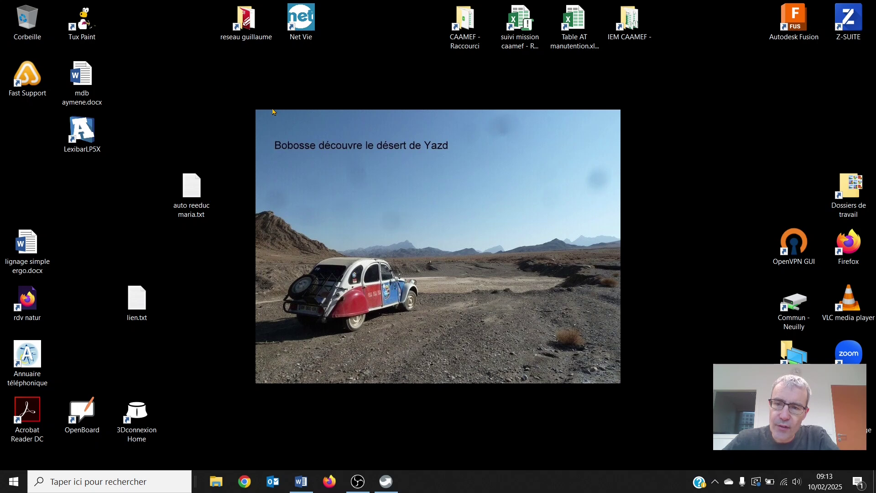
left_click(386, 482)
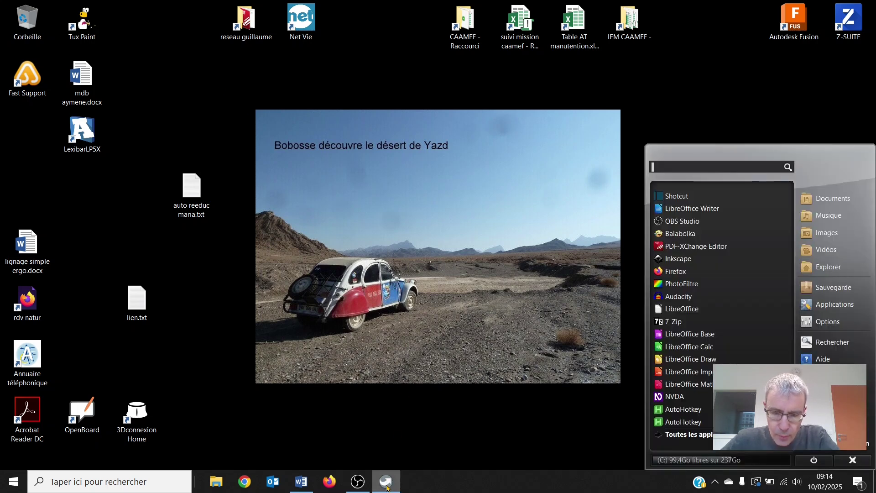
left_click(690, 236)
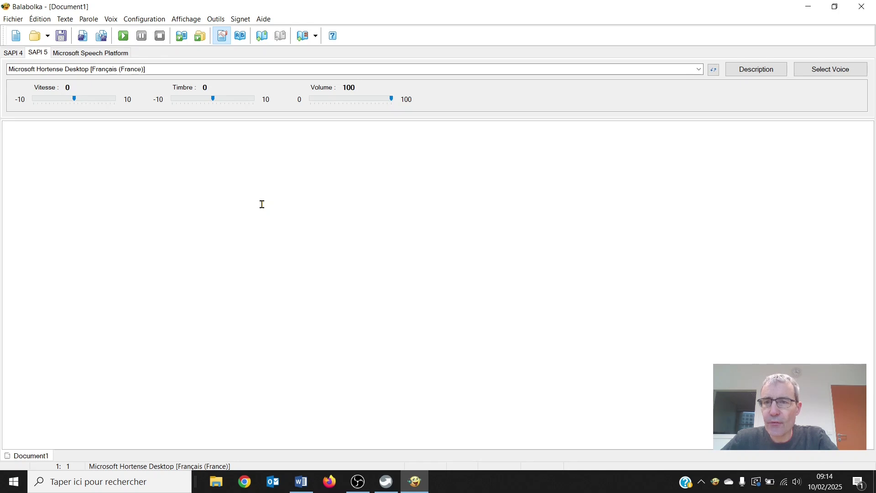
Step: In the Word checklist, strike through "Télécharger Balabolka" and make "Paramétrer Balabolka" bold
left_click(302, 484)
left_click(415, 214)
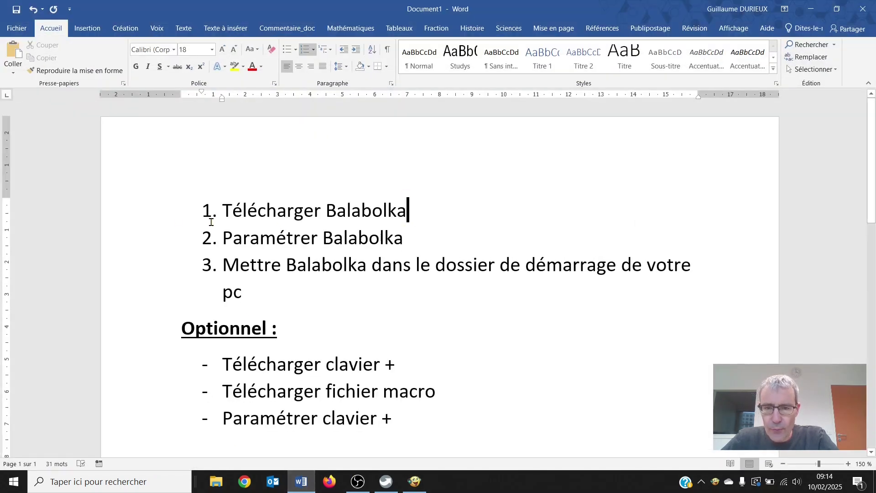
left_click(161, 222)
left_click(178, 66)
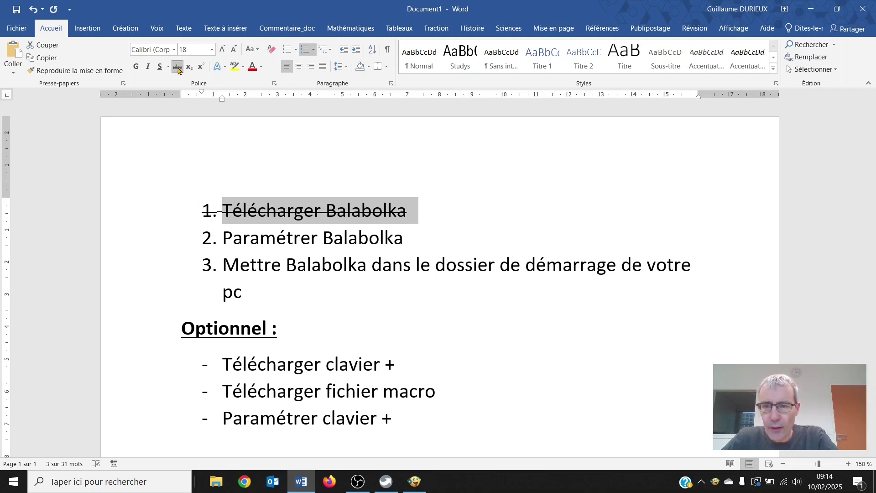
left_click(165, 238)
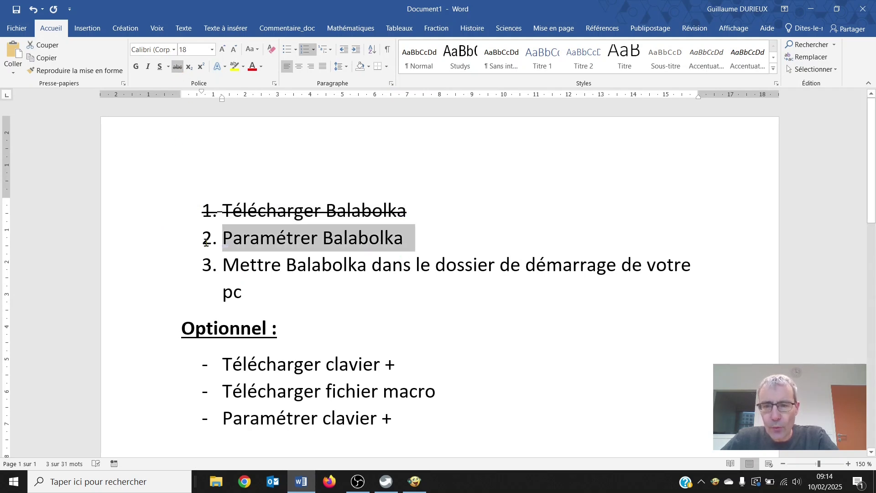
left_click(136, 66)
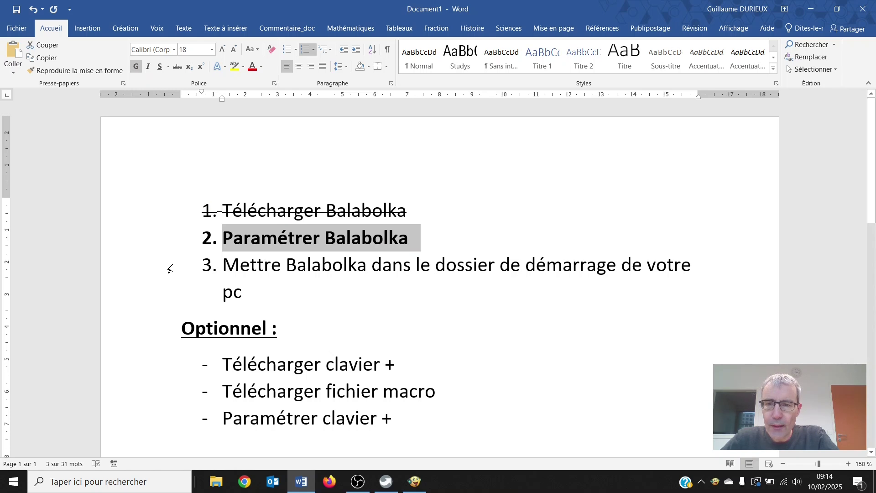
Step: Switch to Balabolka and, in its general configuration, have "Lancer Balabolka lors de la connexion à Windows" enabled
left_click(805, 10)
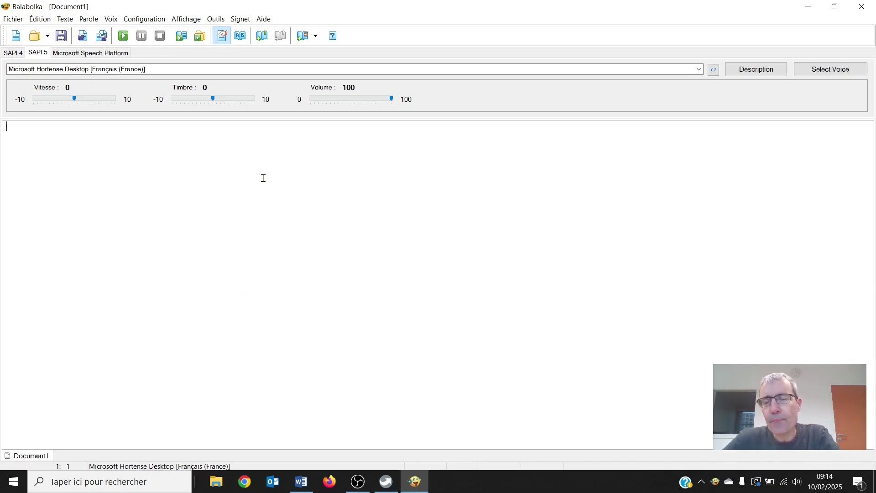
left_click(143, 21)
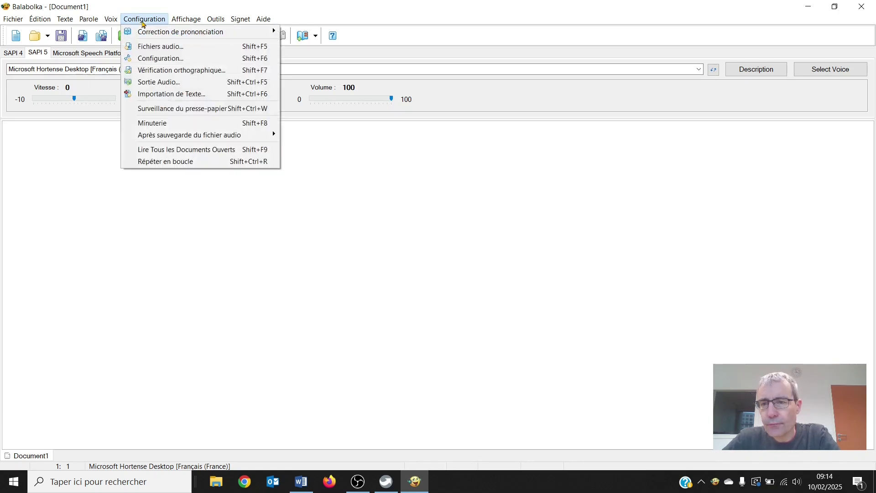
left_click(157, 58)
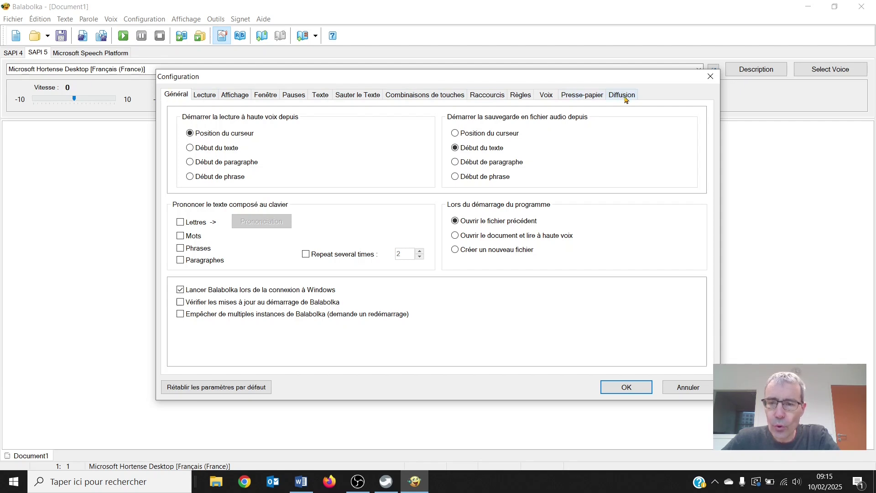
left_click(181, 291)
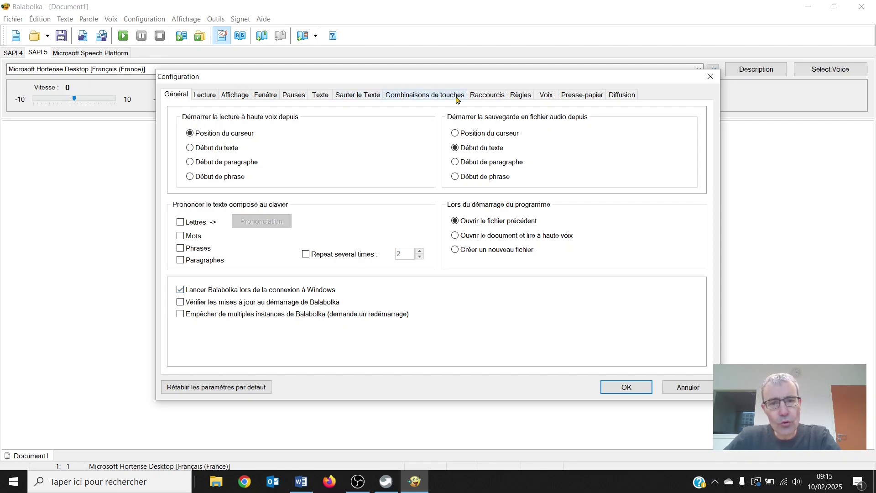
Step: Enable "Surveillance du presse-papier" with the action "Lire à haute voix" and save the configuration
left_click(586, 99)
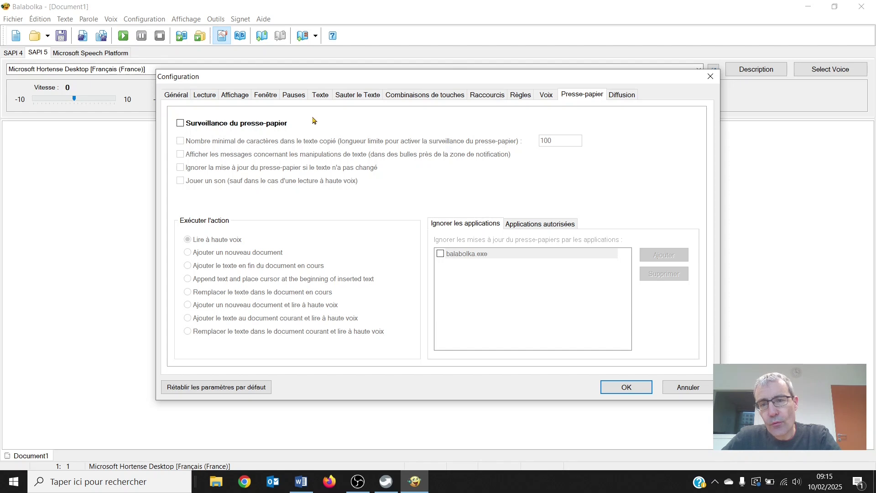
left_click(181, 124)
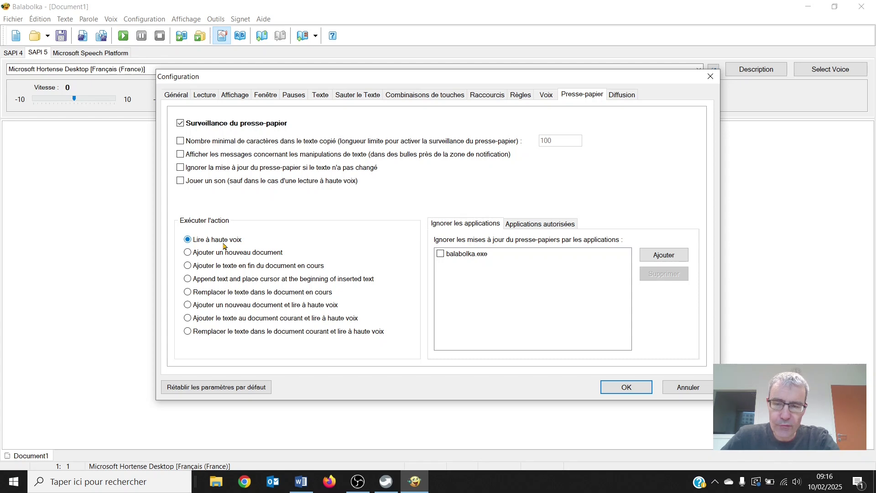
left_click(628, 388)
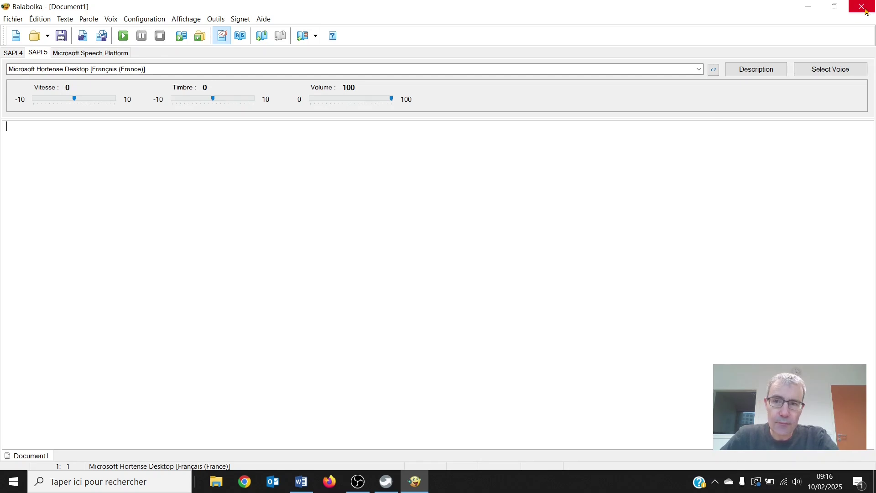
Step: In the Word checklist, strike through "Paramétrer Balabolka" and the third item about putting Balabolka in the startup folder
left_click(809, 7)
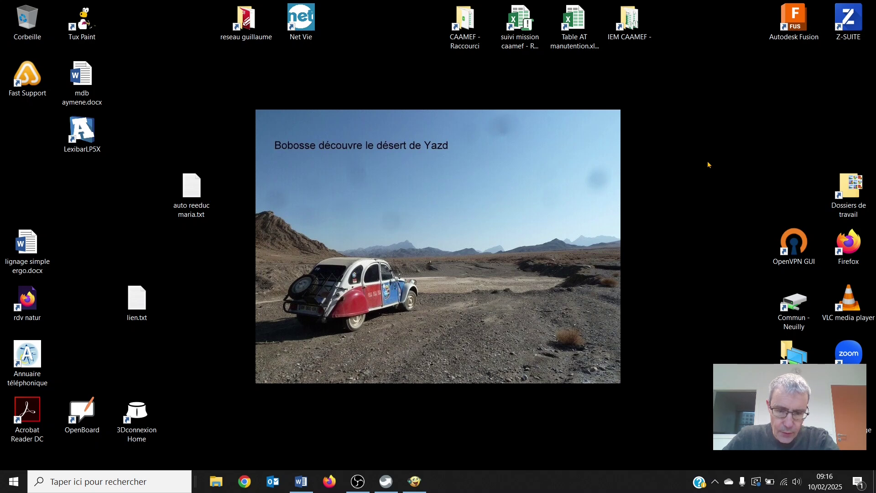
left_click(301, 482)
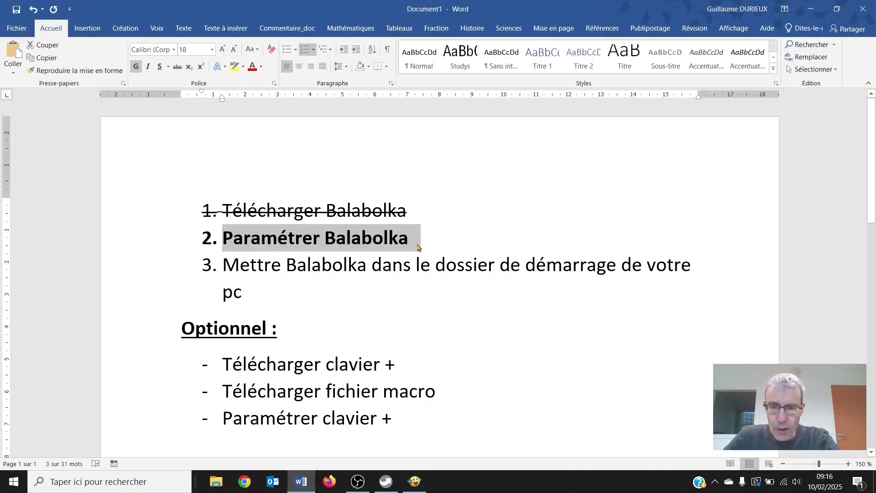
left_click(178, 67)
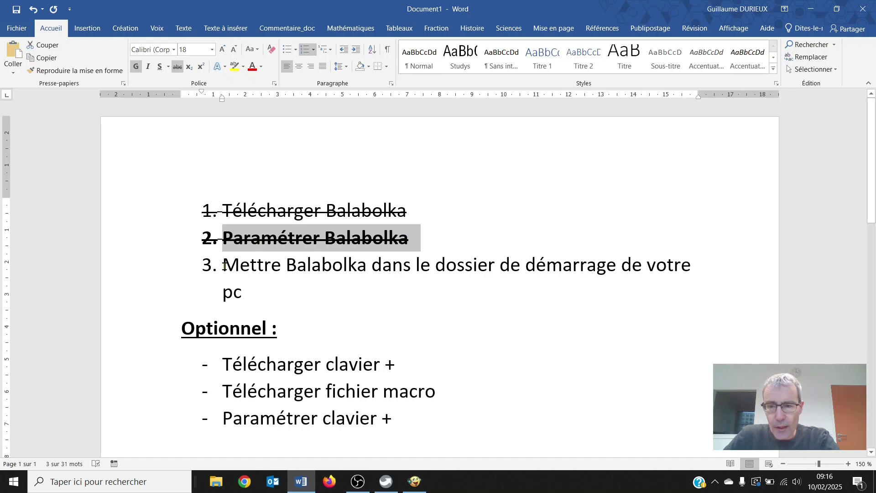
left_click_drag(224, 264, 544, 288)
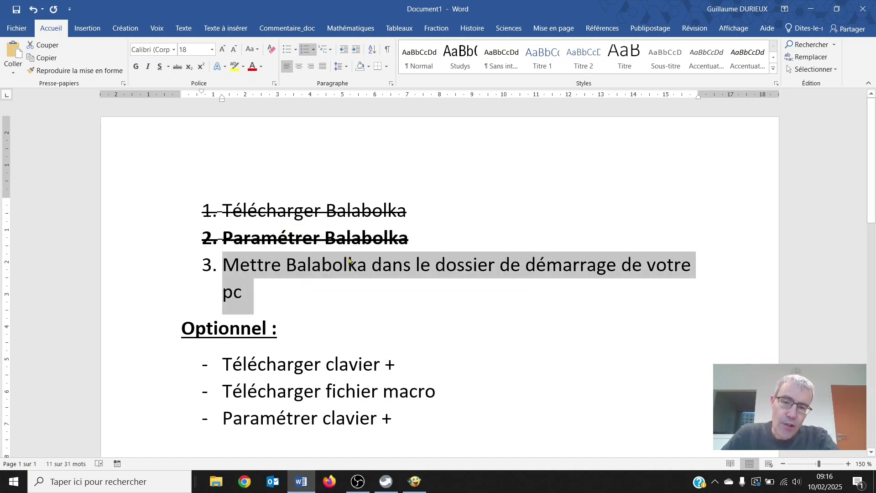
left_click(178, 68)
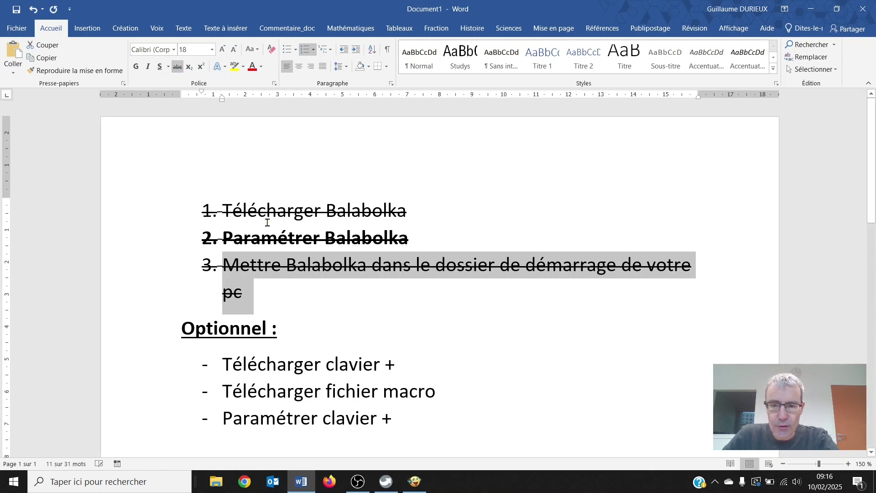
left_click(818, 5)
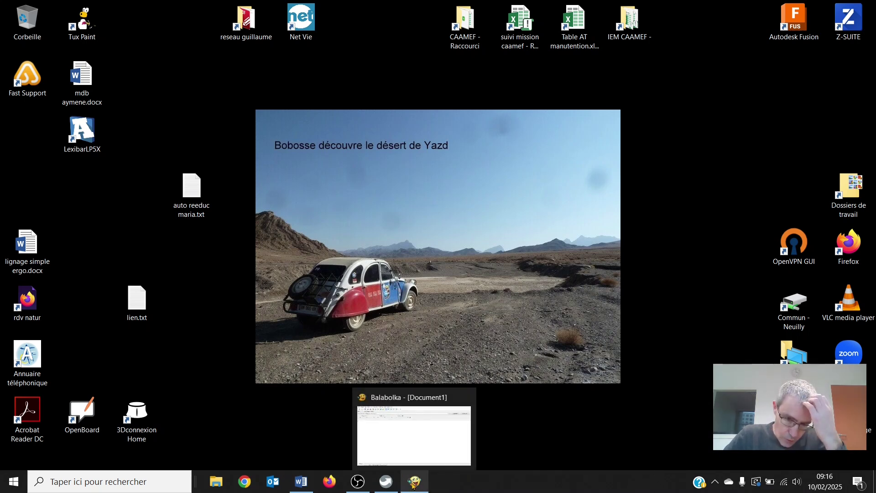
Step: Reveal the hidden notification-area icons and open batonnets.pdf from File Explorer's recent files
left_click(715, 482)
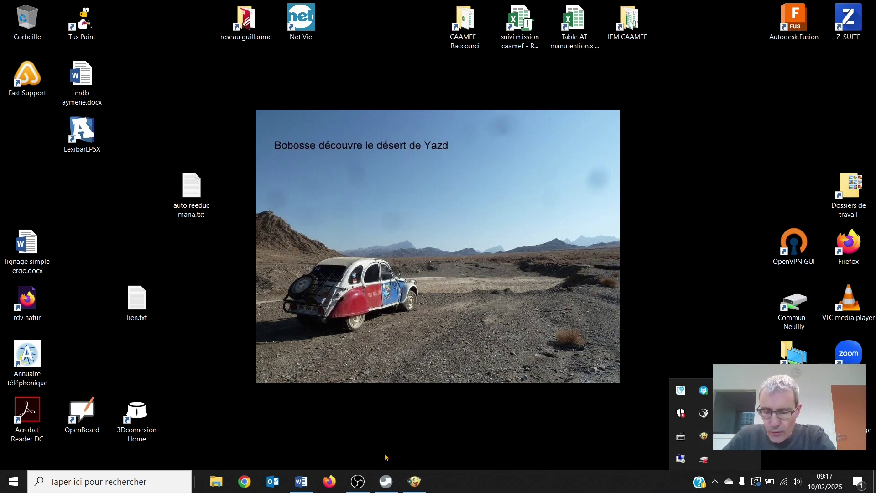
left_click(217, 483)
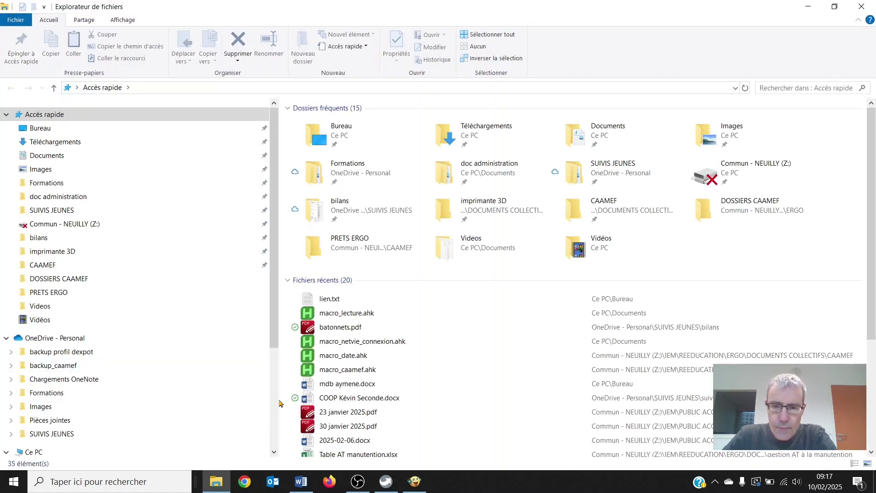
left_click(349, 329)
double_click(422, 326)
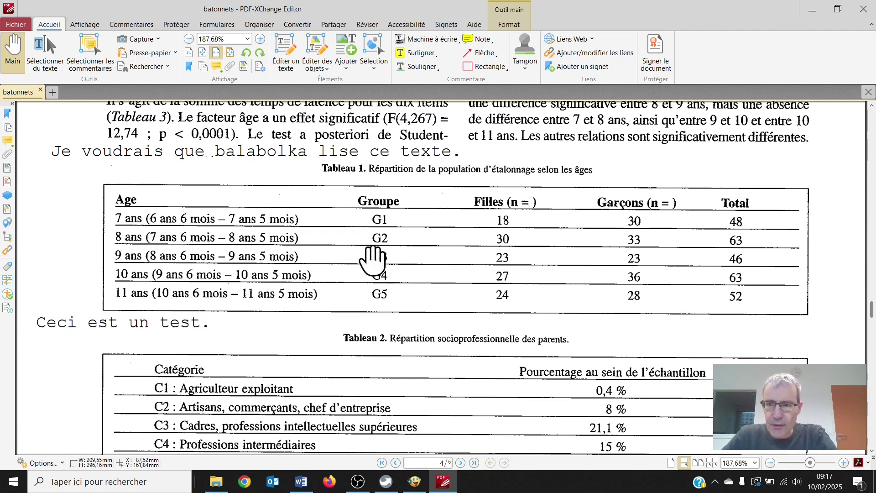
scroll(214, 313, "up", 3)
scroll(215, 310, "down", 3)
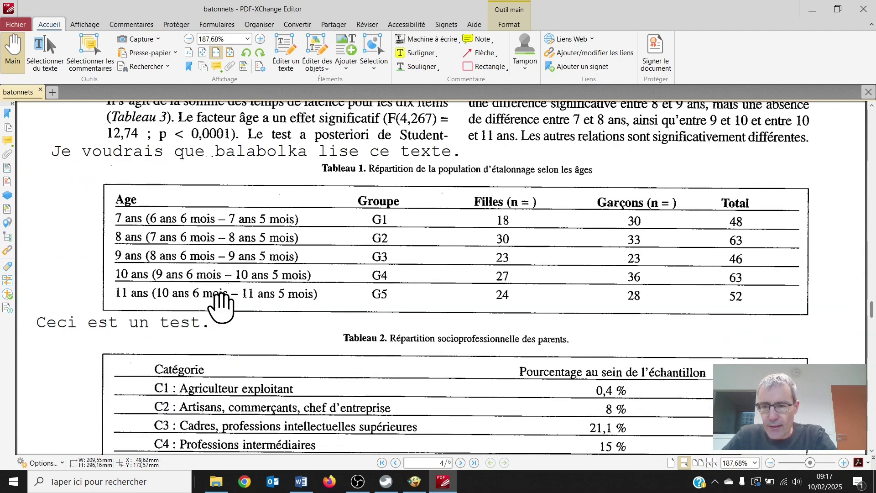
scroll(219, 303, "up", 2)
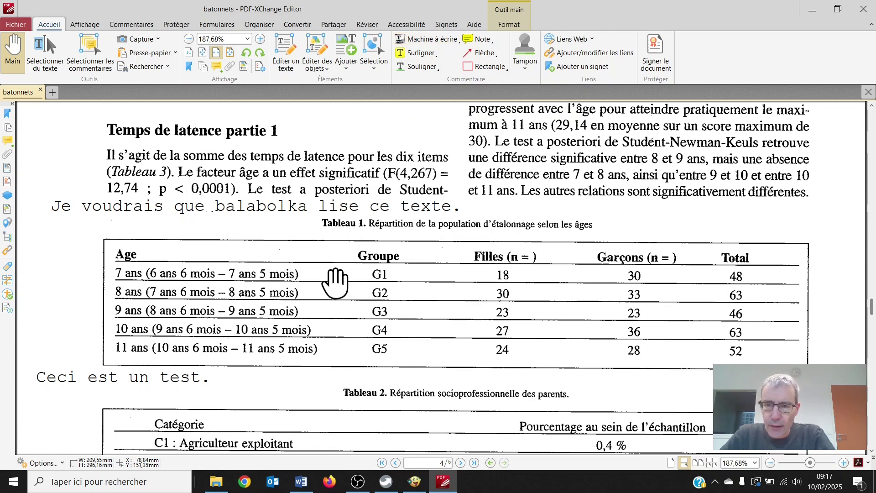
Step: Edit the "Je voudrais que balabolka lise ce texte." annotation, deleting and retyping the letters "udr" in "voudrais"
left_click(132, 211)
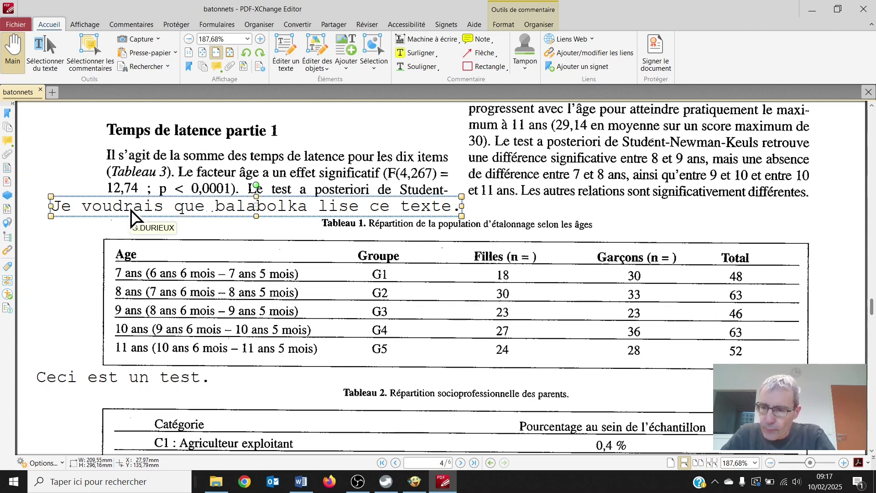
left_click(133, 209)
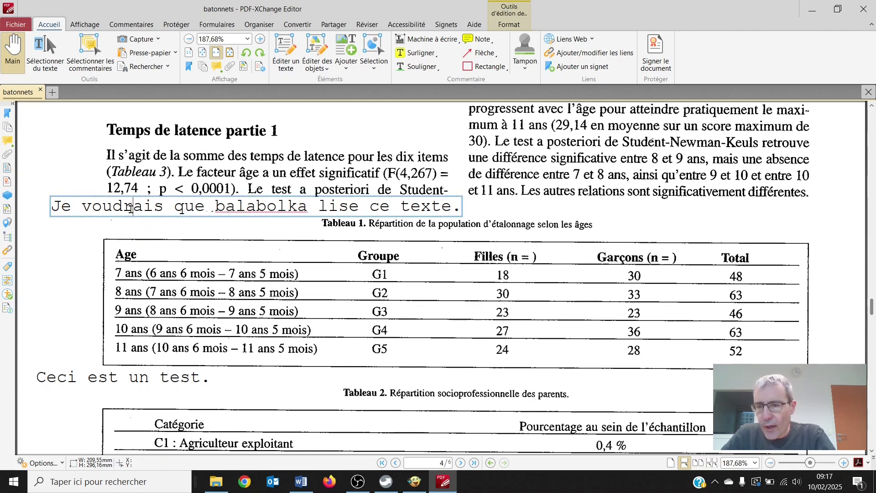
key("BackSpace")
key("BackSpace")
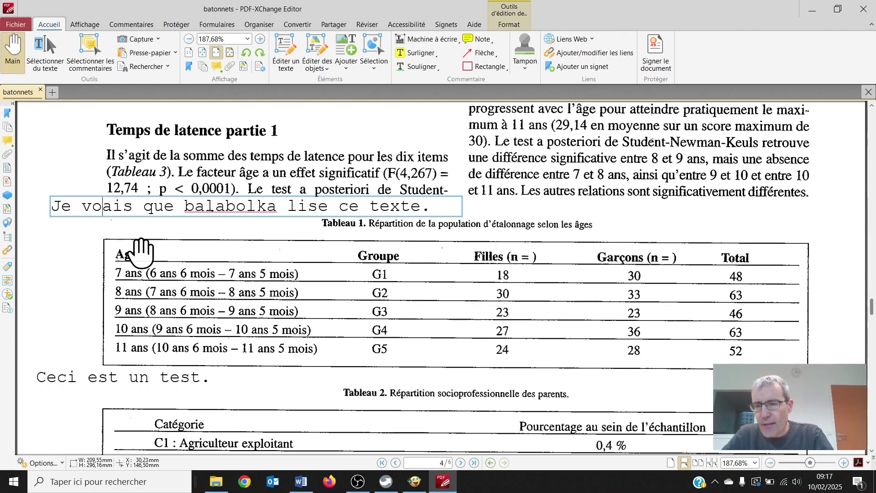
type("dr")
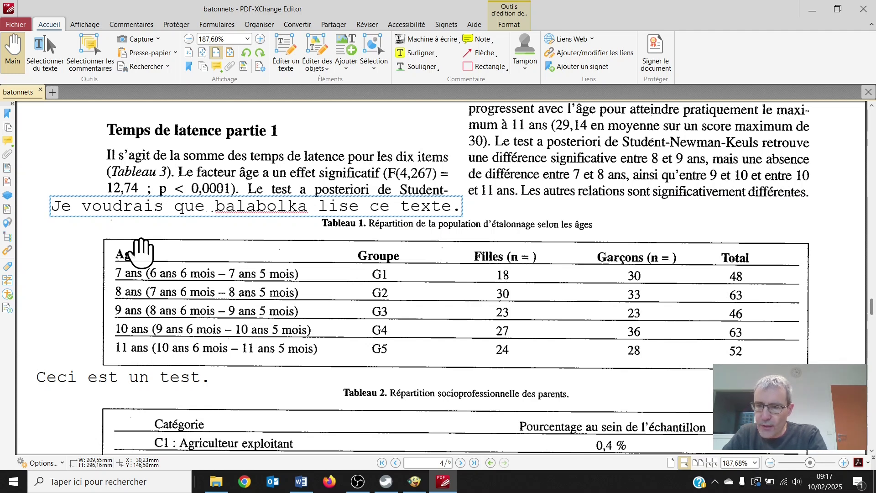
Step: Copy the full sentence "Je voudrais que balabolka lise ce texte." for reading aloud and select all of "Ceci est un test."
key("ctrl+a")
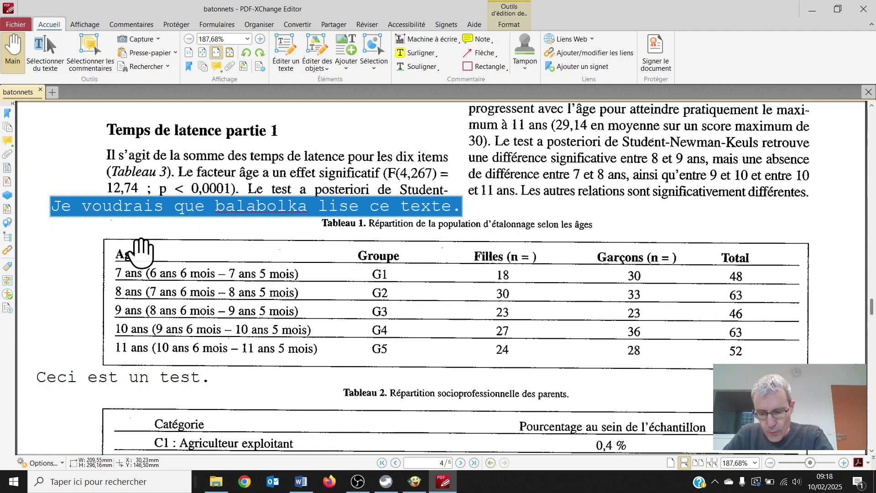
key("ctrl+c")
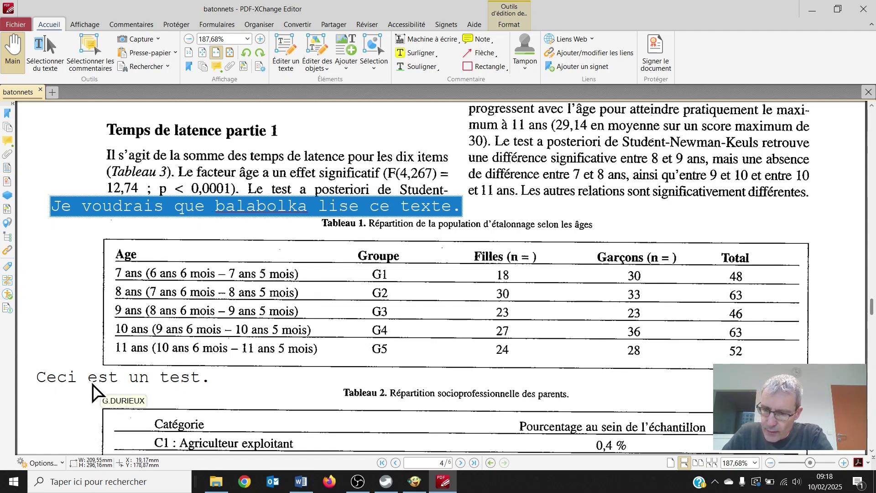
left_click(105, 384)
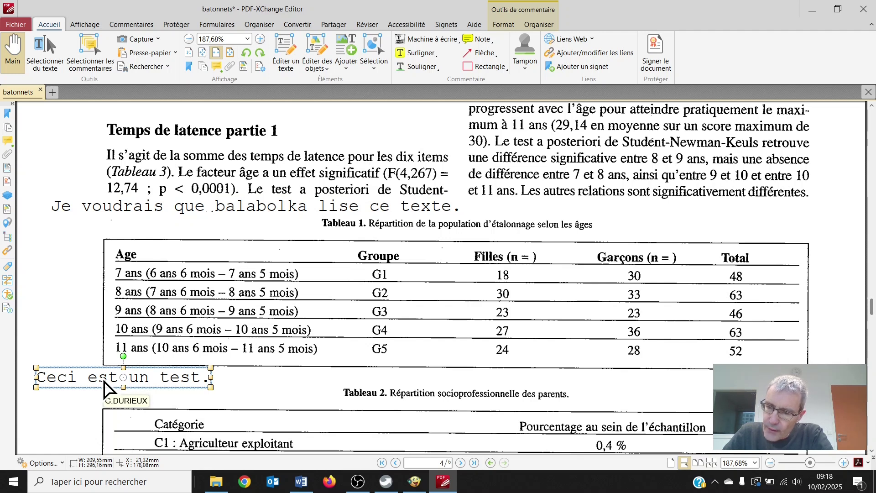
double_click(103, 378)
left_click(103, 379)
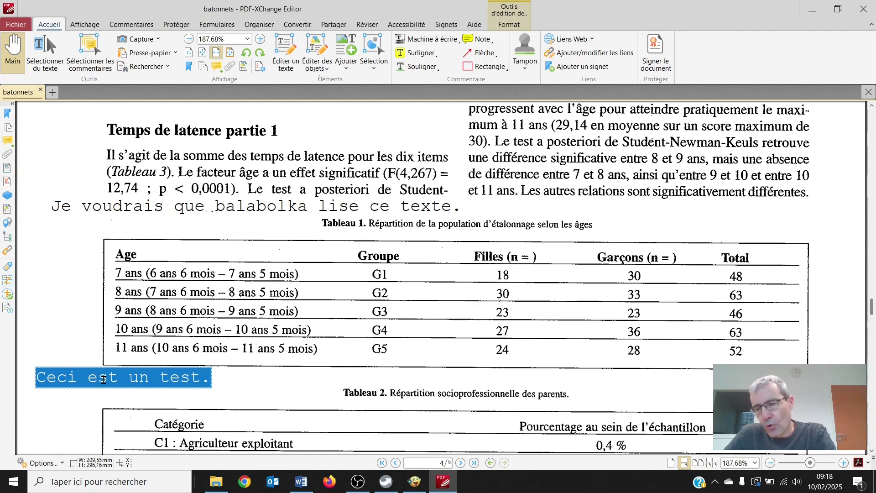
Step: Select the whole "Je voudrais que balabolka lise ce texte." sentence again, followed by the whole "Ceci est un test." sentence
left_click(117, 211)
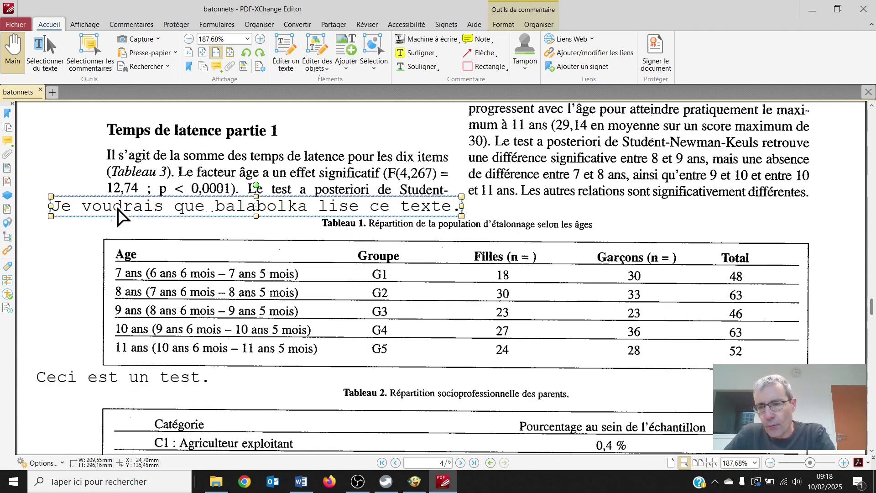
double_click(118, 208)
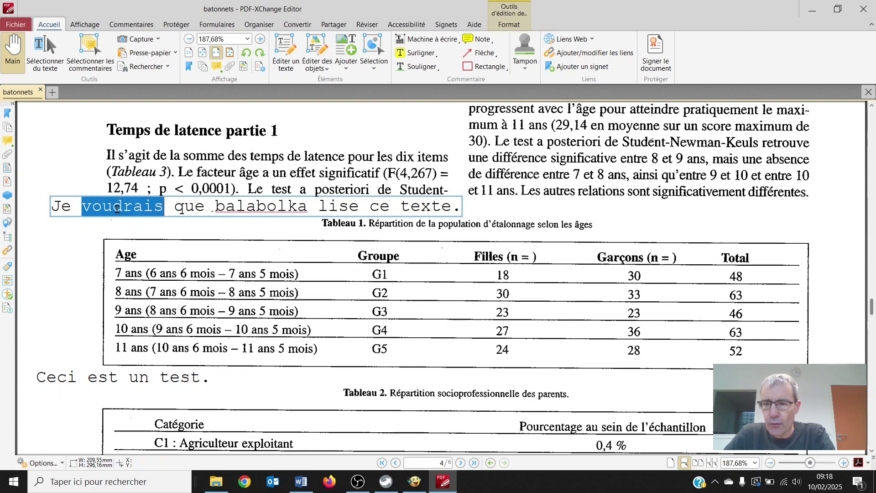
triple_click(118, 208)
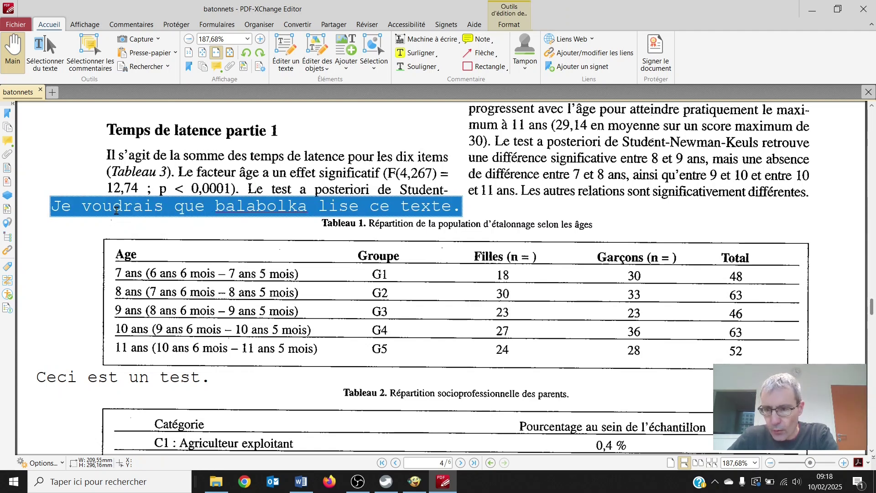
left_click(72, 379)
triple_click(71, 379)
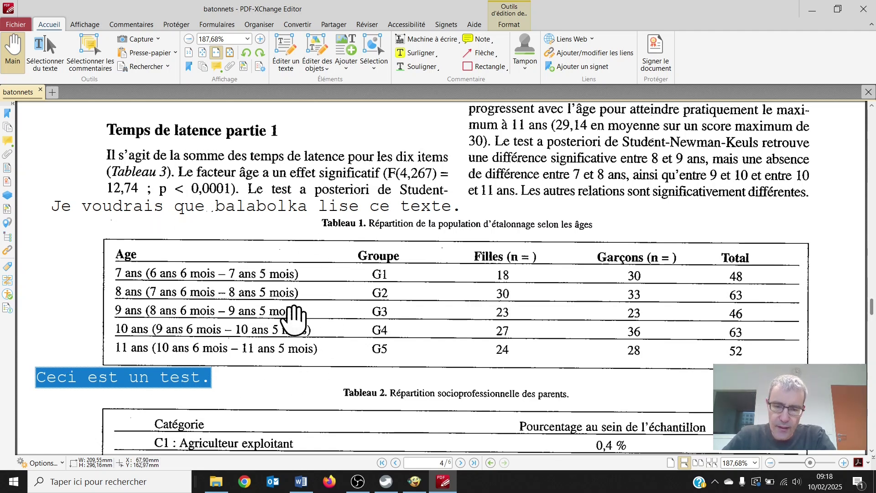
Step: In Balabolka, set the voice's Vitesse to -2 and its Timbre to 2
left_click(415, 485)
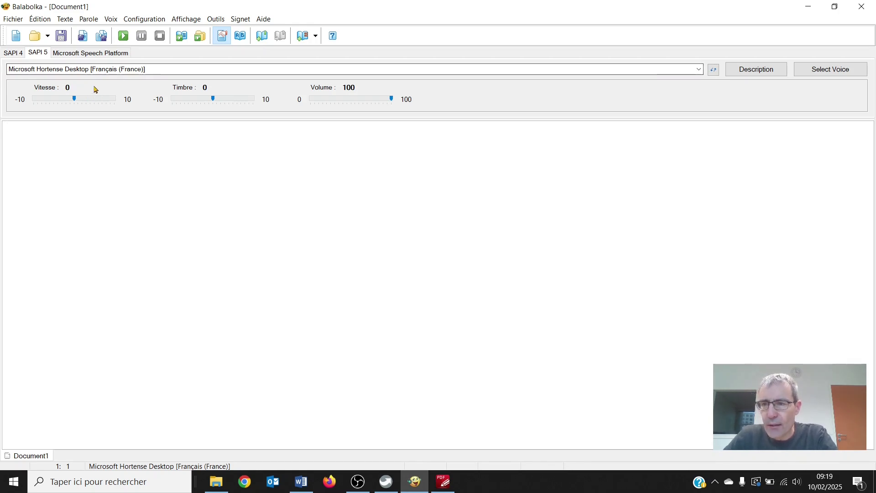
left_click(76, 102)
left_click_drag(75, 101, 67, 101)
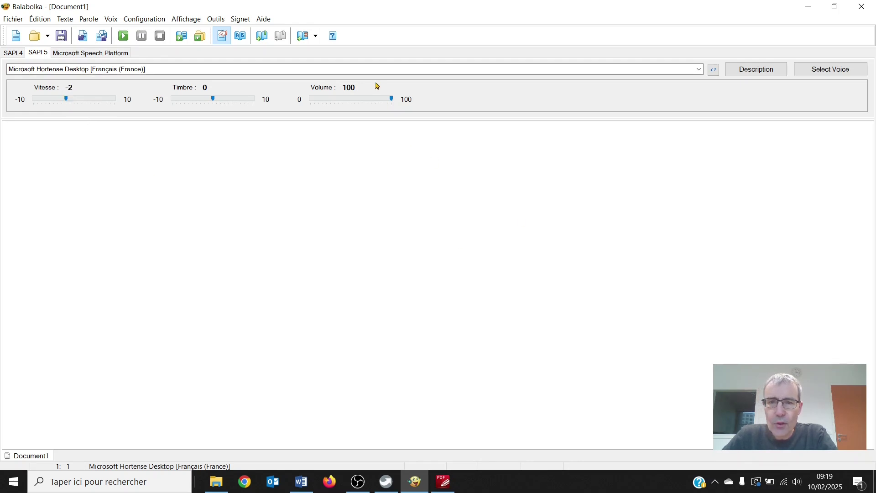
left_click_drag(215, 101, 222, 101)
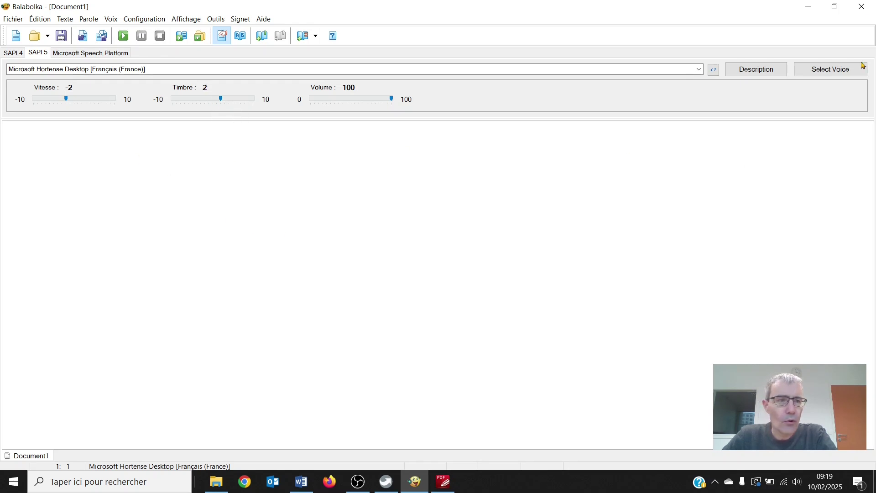
Step: Switch back to the PDF and copy the whole "Je voudrais que balabolka lise ce texte." sentence to have it read aloud
left_click(809, 7)
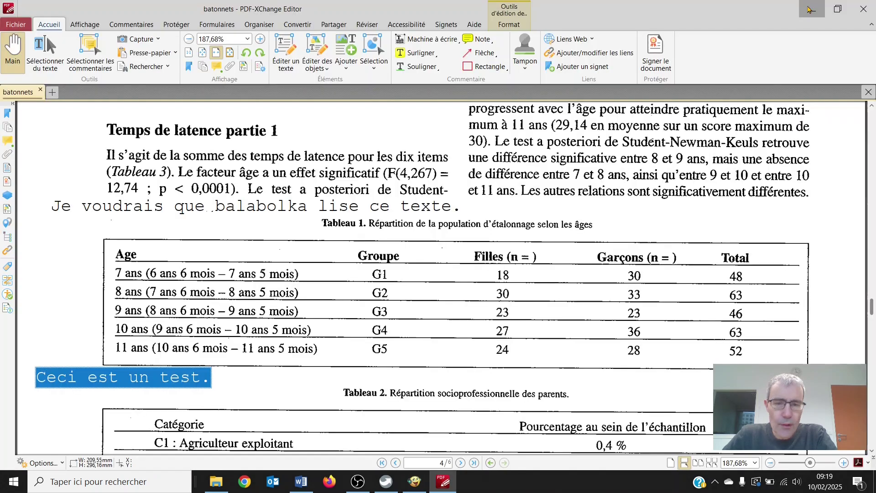
left_click(128, 215)
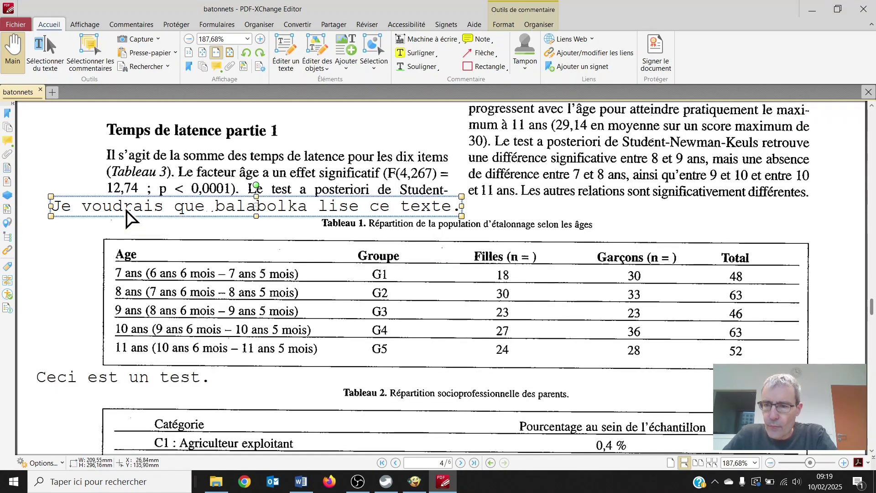
left_click(128, 211)
triple_click(128, 209)
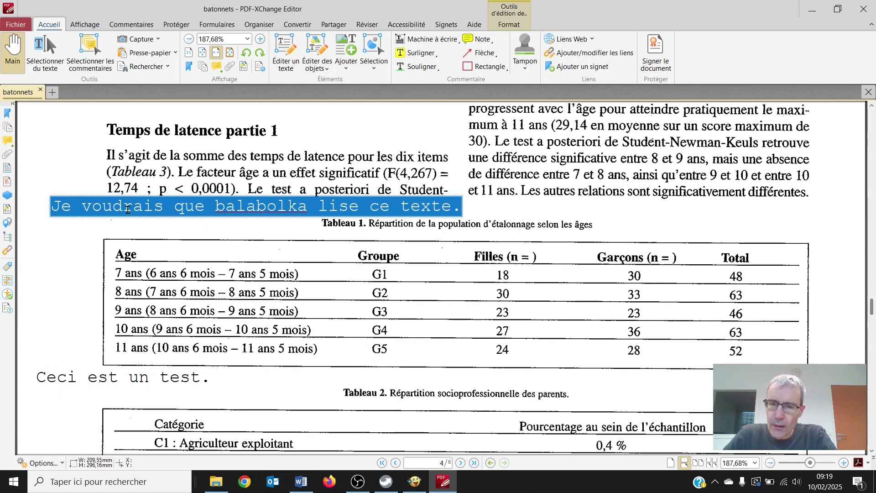
key("ctrl+c")
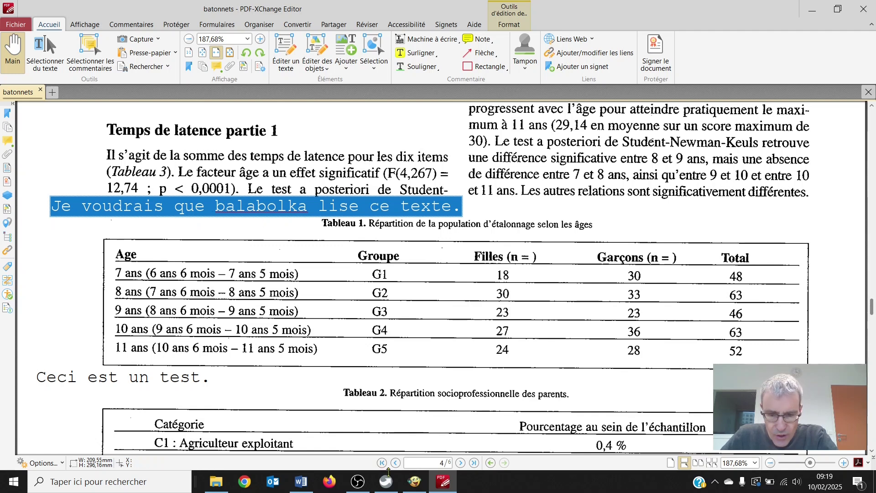
Step: In Balabolka, set the voice's Vitesse to 0, then return to the PDF and deselect the annotation text
left_click(415, 481)
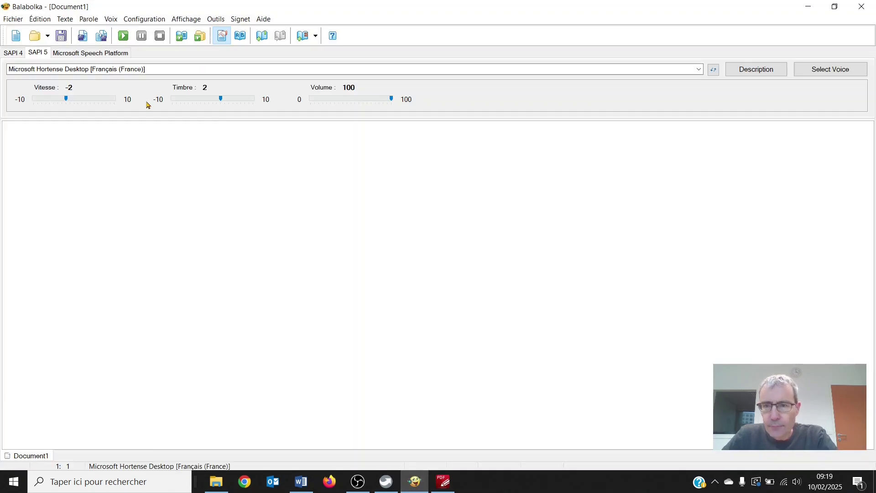
left_click_drag(67, 99, 75, 100)
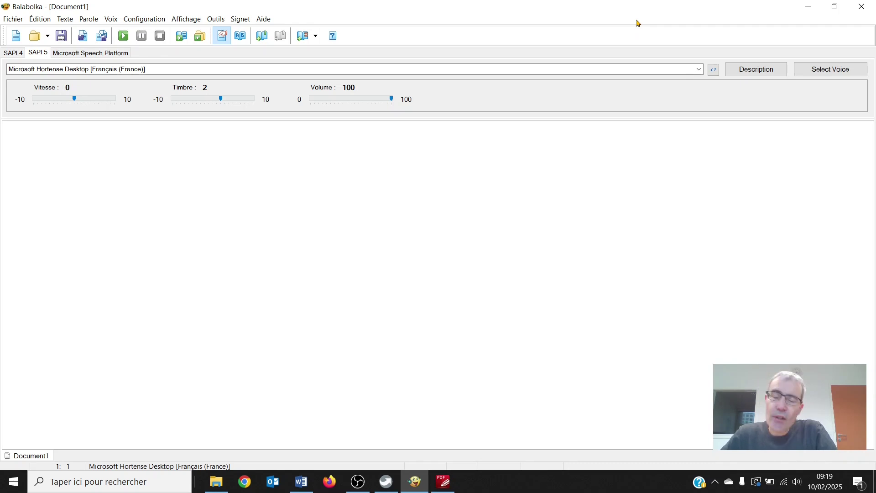
left_click(806, 6)
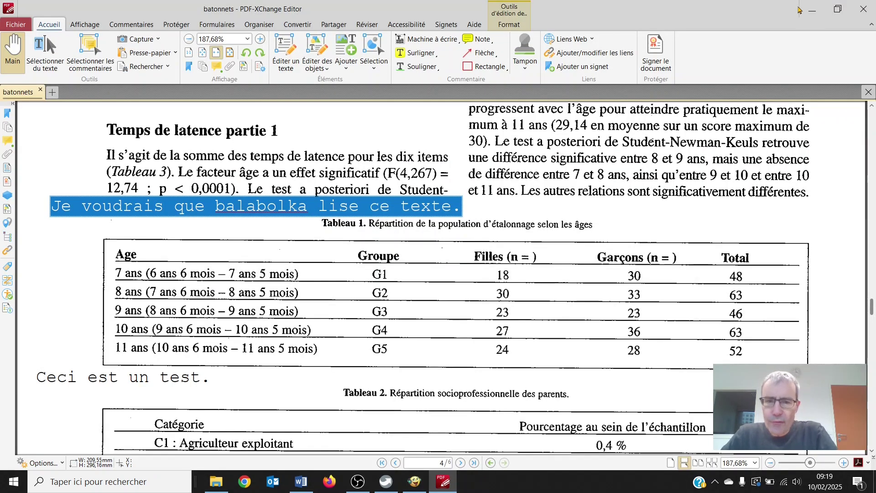
left_click(514, 221)
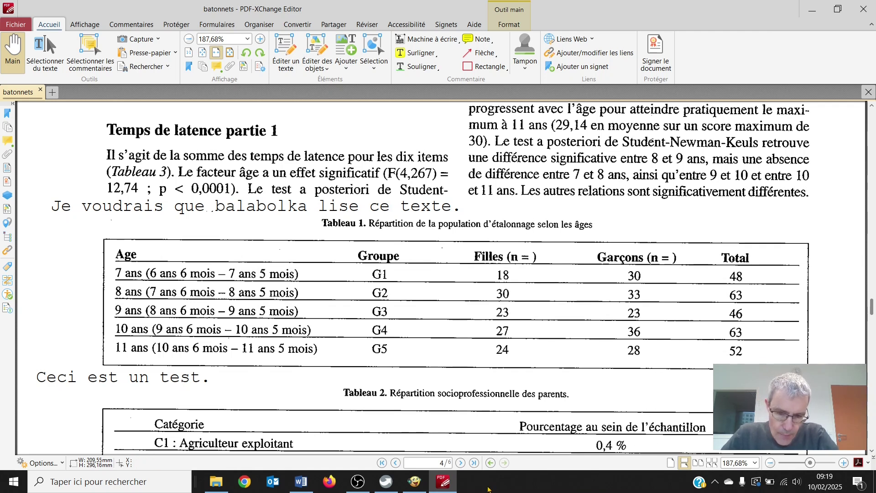
Step: Review Balabolka's general settings for the option that launches it at Windows logon, then accept the configuration and minimize Balabolka
left_click(415, 482)
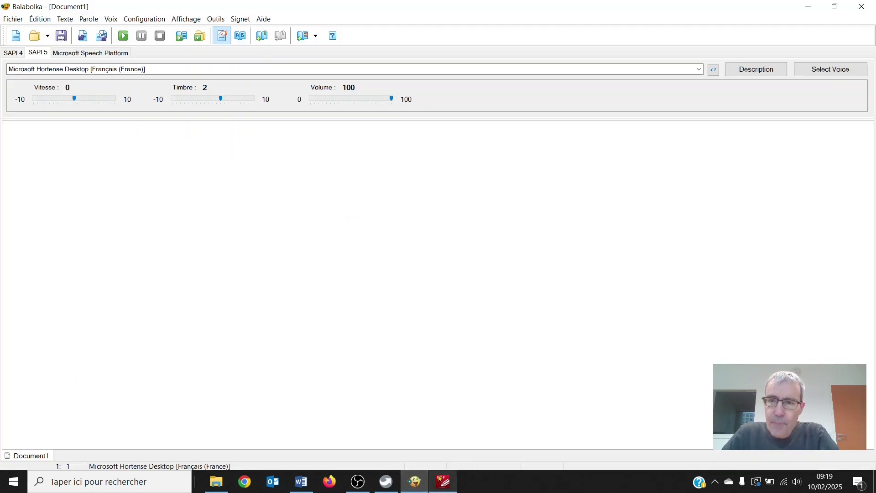
left_click(146, 19)
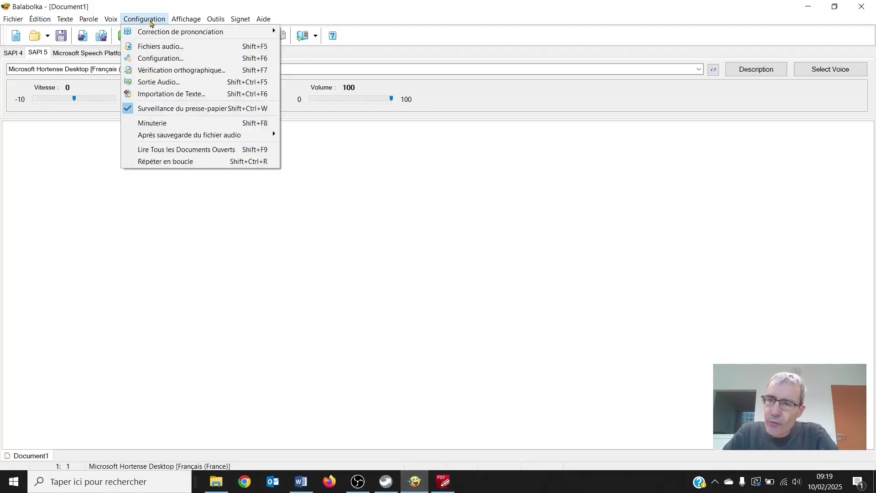
left_click(154, 59)
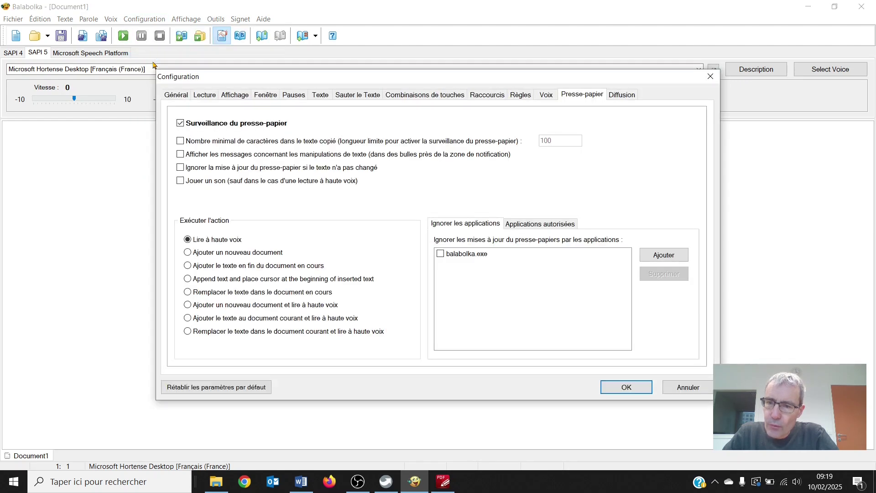
left_click(176, 95)
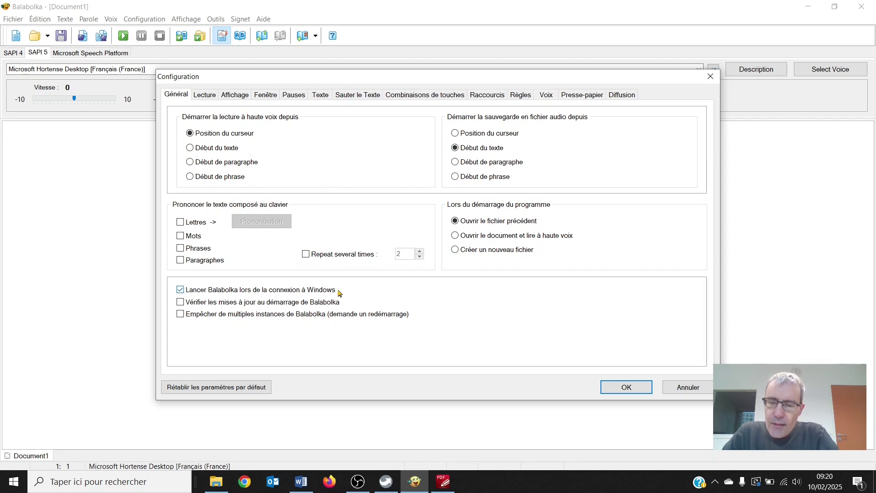
left_click(624, 387)
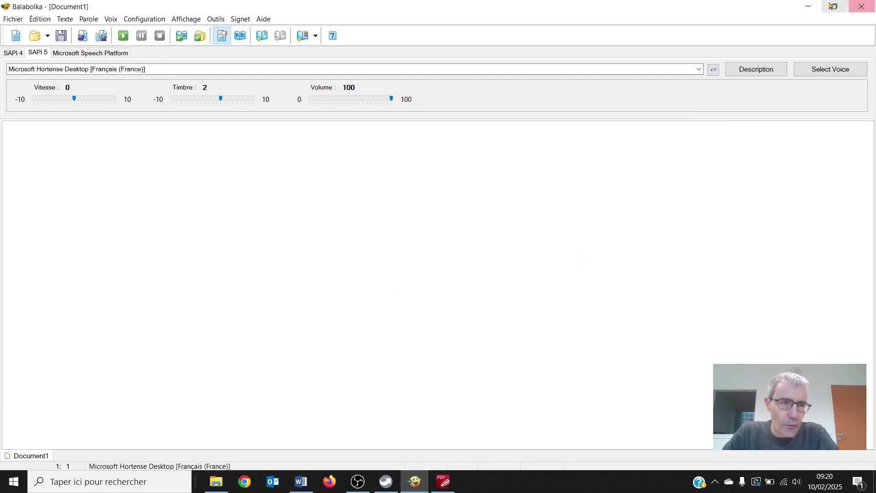
left_click(807, 7)
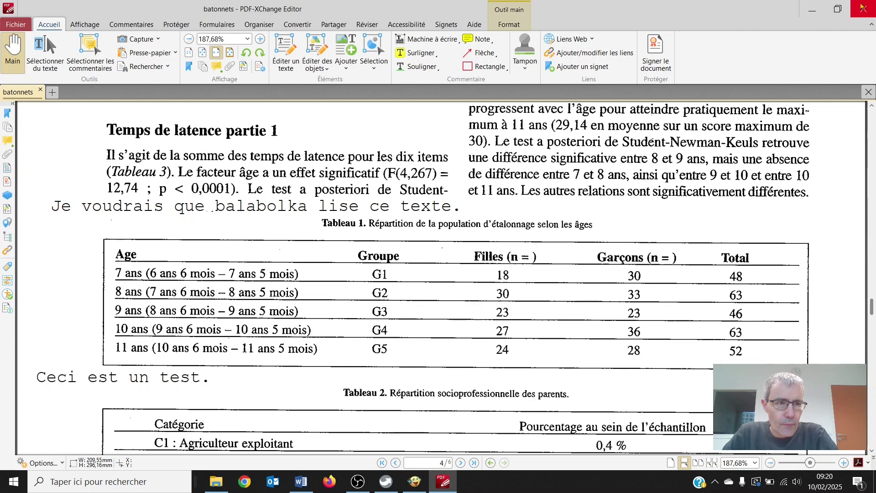
Step: Clear the desktop of open windows, run shell:startup to view the Windows Démarrage folder, and minimize it
left_click(814, 8)
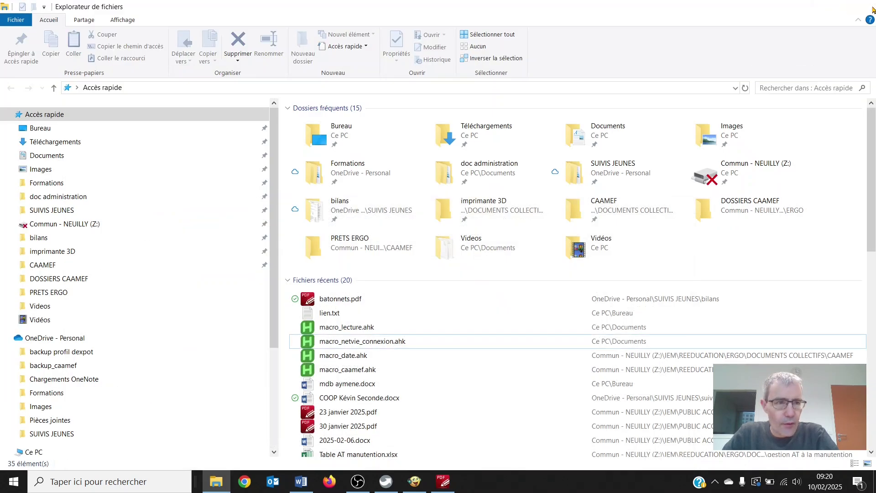
left_click(867, 7)
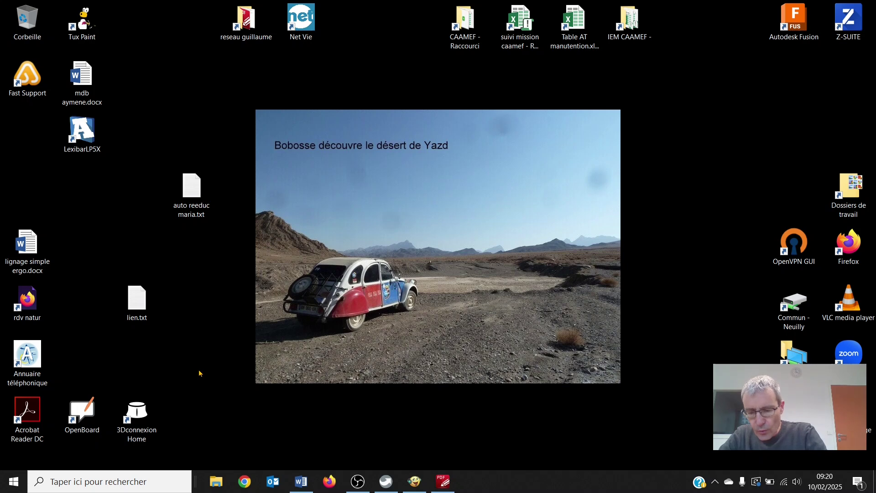
key("super+r")
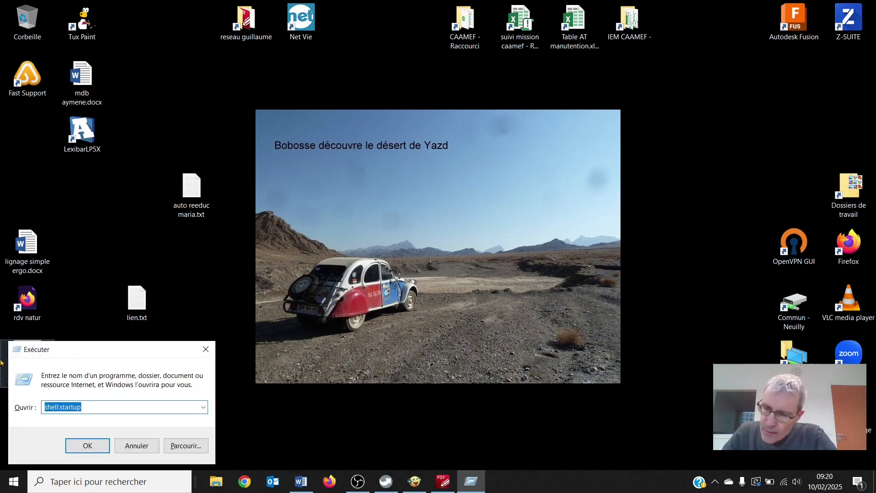
left_click(120, 408)
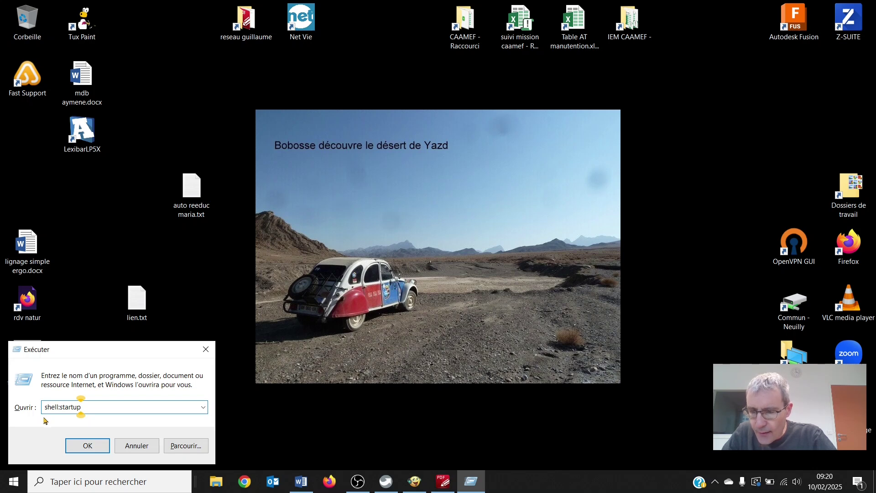
left_click(87, 446)
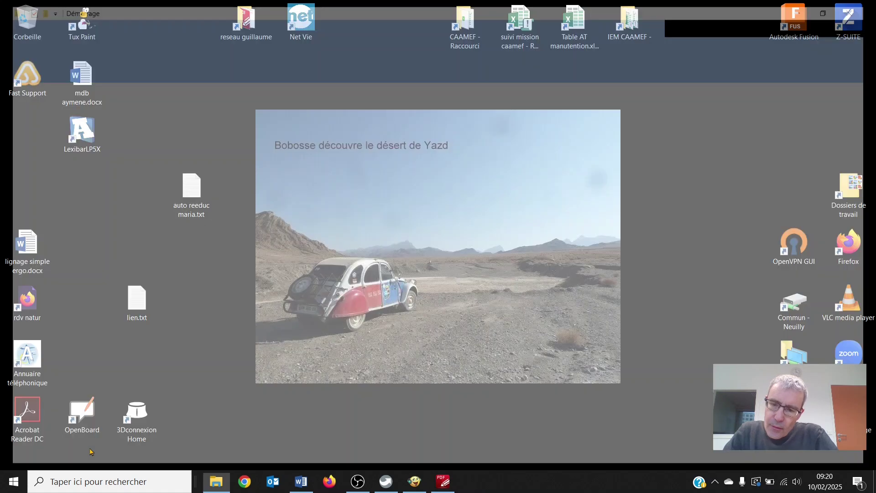
scroll(268, 403, "down", 2)
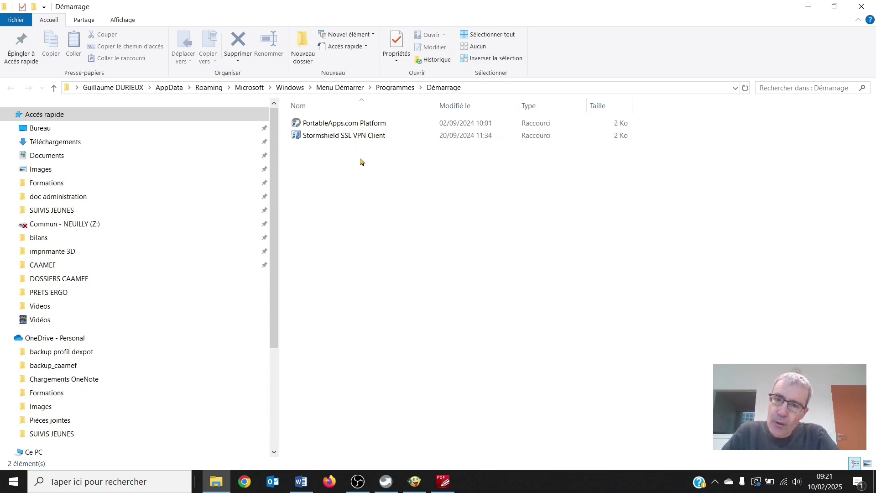
left_click(806, 8)
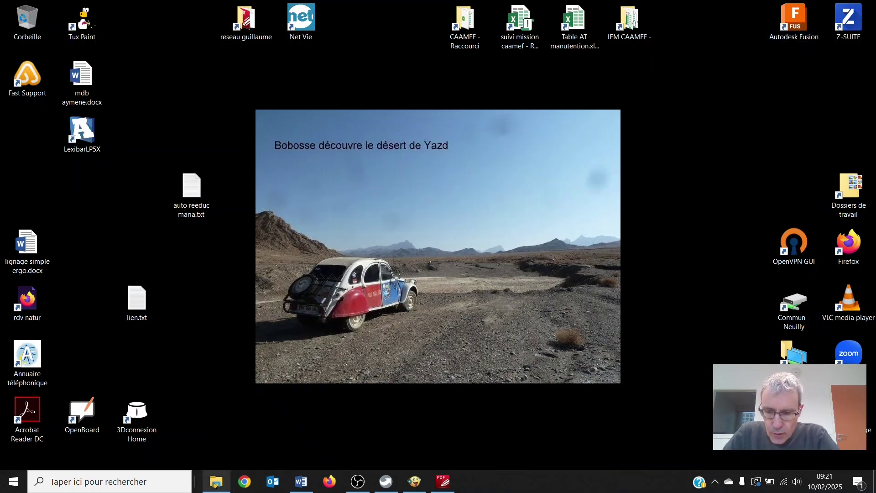
Step: Browse to the Programmes (x86) folder on the Windows (C:) drive to view installed programs, then close the window
left_click(215, 485)
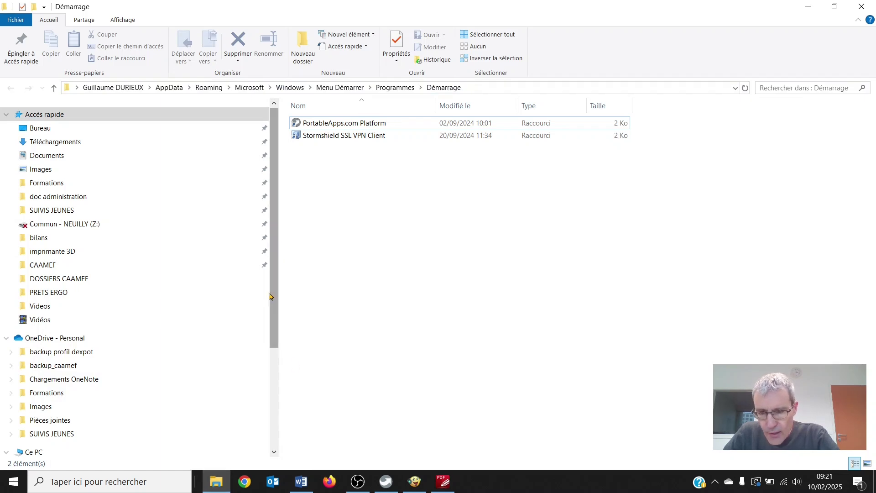
scroll(264, 404, "down", 4)
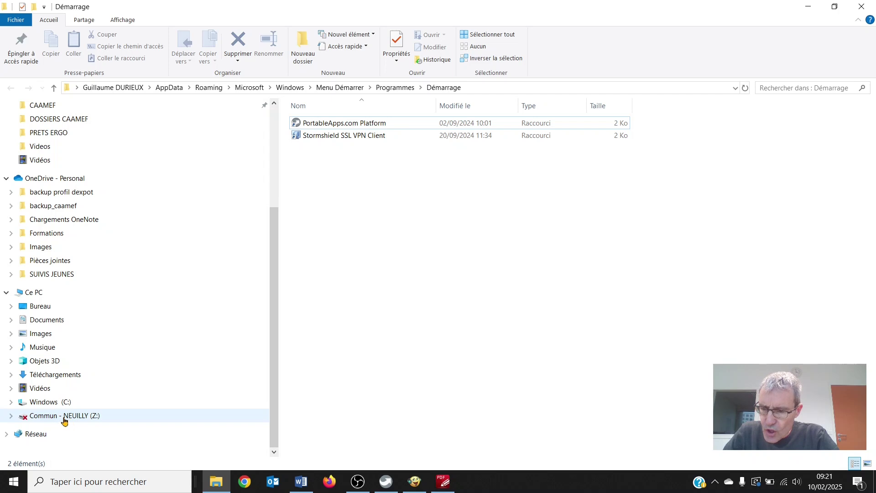
left_click(48, 407)
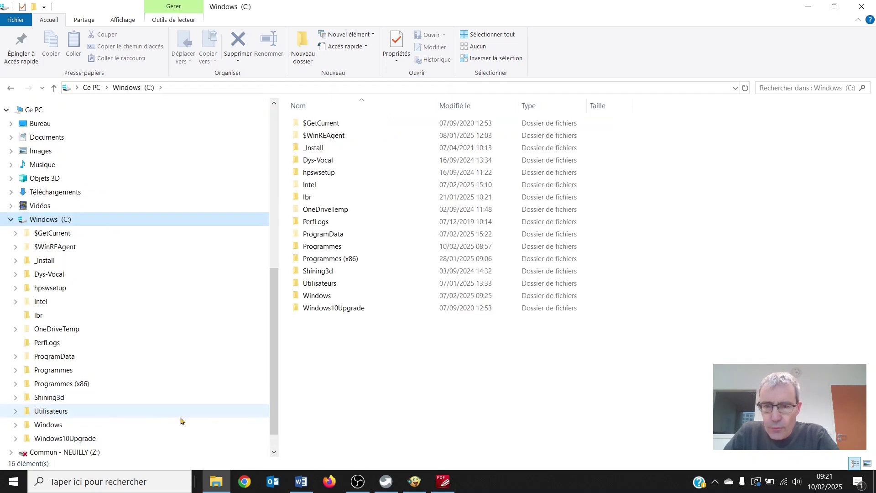
double_click(340, 259)
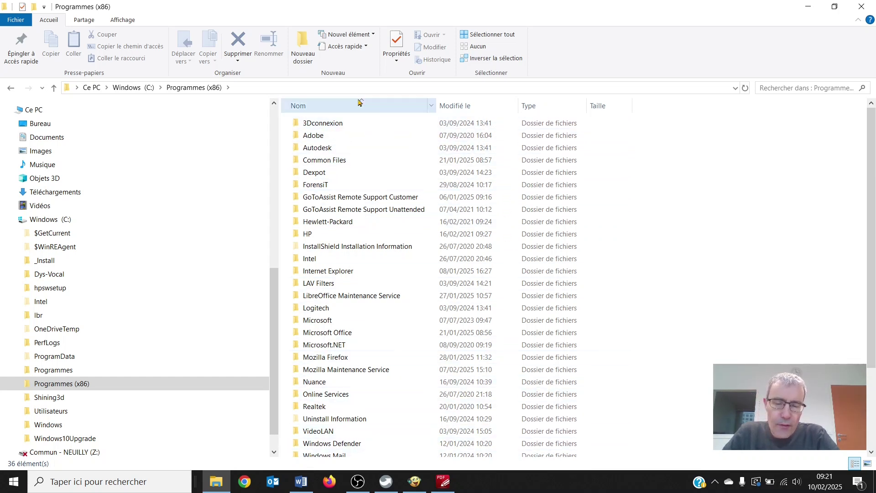
left_click(862, 5)
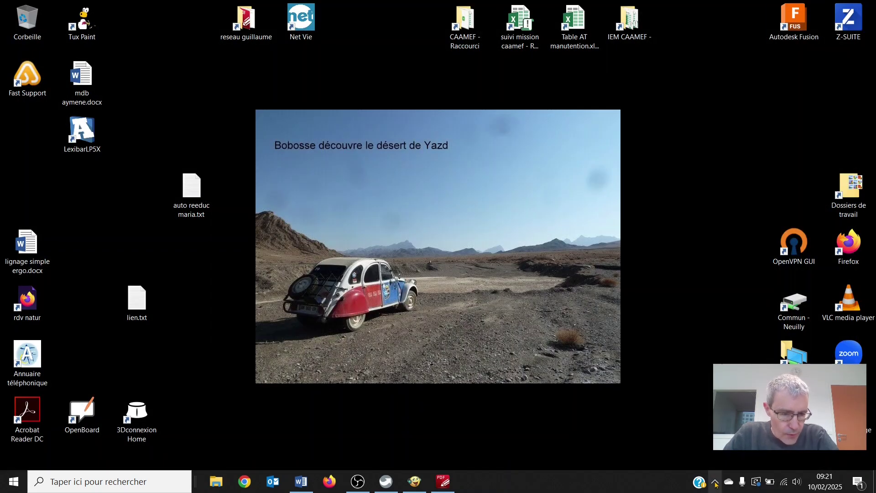
Step: Open Balabolka Portable's containing folder from the PortableApps launcher and create a shortcut to BalabolkaPortable.exe there
left_click(385, 487)
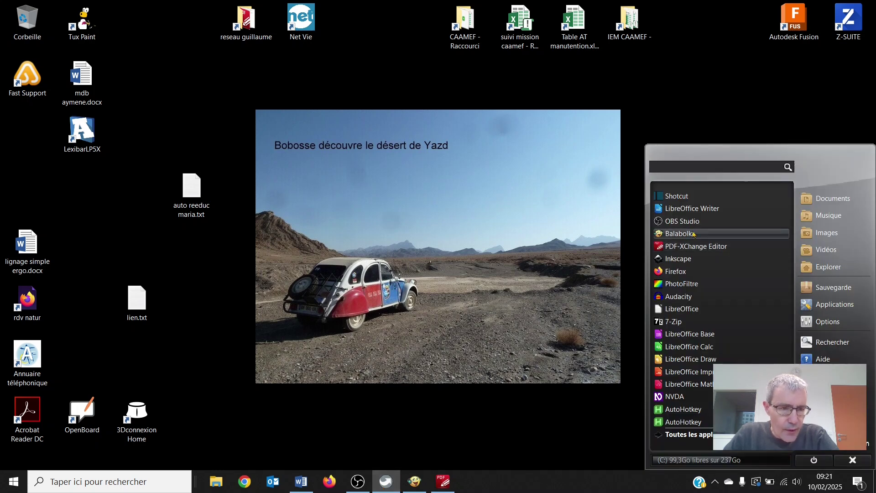
right_click(693, 234)
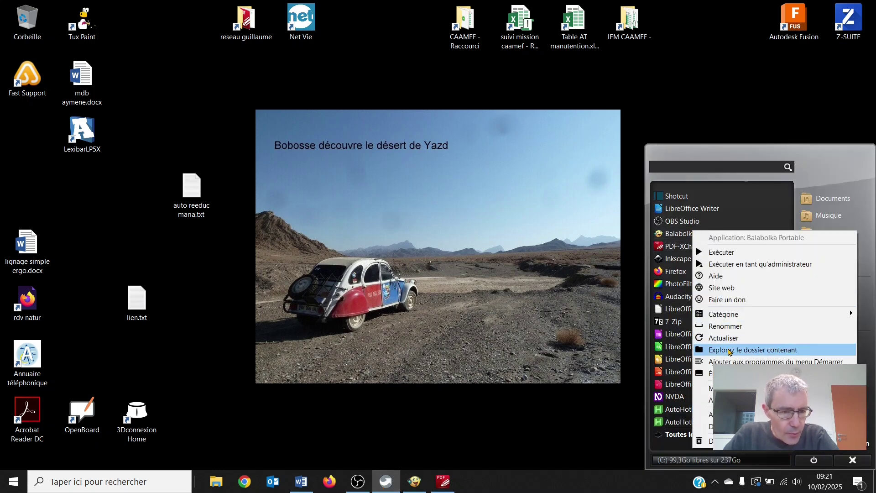
left_click(730, 350)
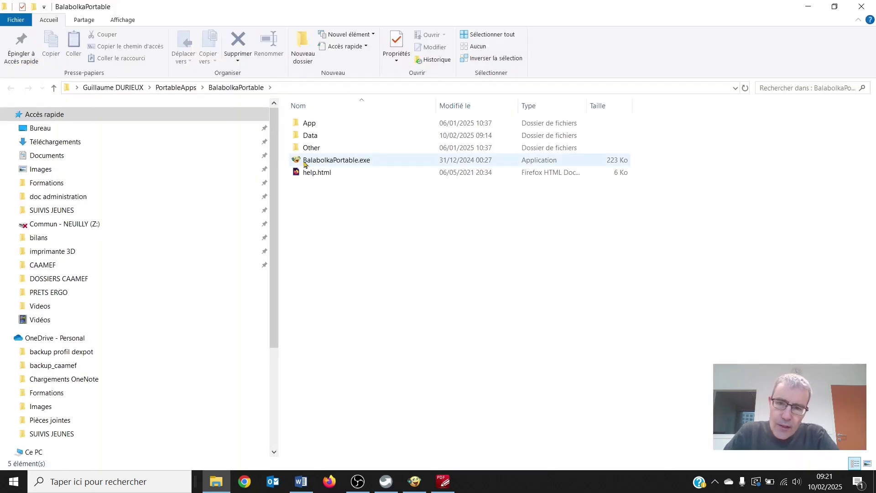
right_click(353, 163)
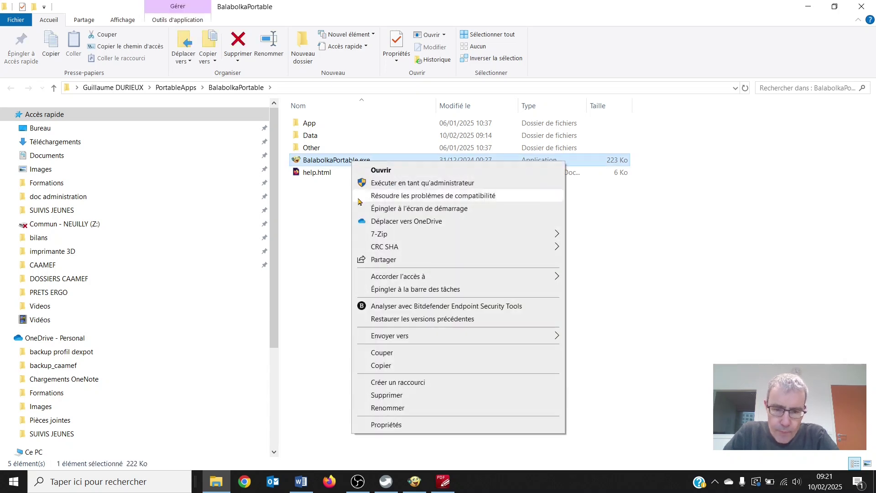
left_click(384, 383)
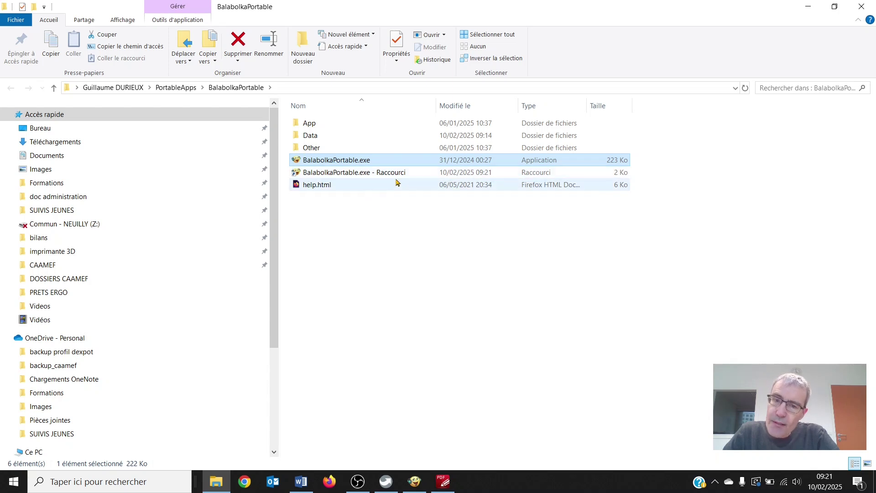
Step: Cut the "BalabolkaPortable.exe - Raccourci" shortcut from the BalabolkaPortable folder and deselect it
left_click(366, 177)
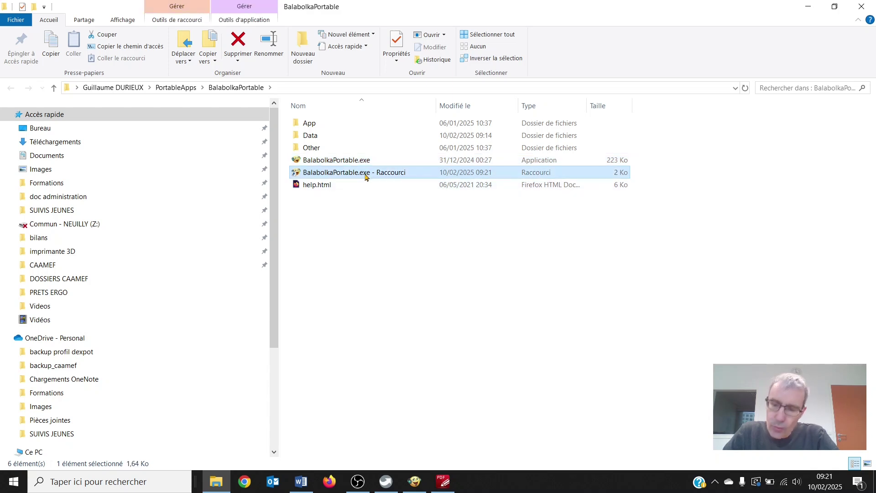
right_click(364, 175)
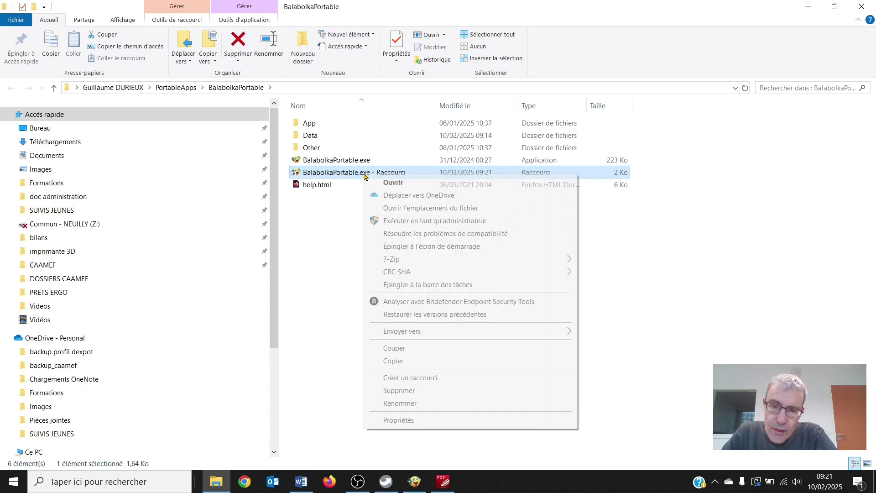
left_click(415, 352)
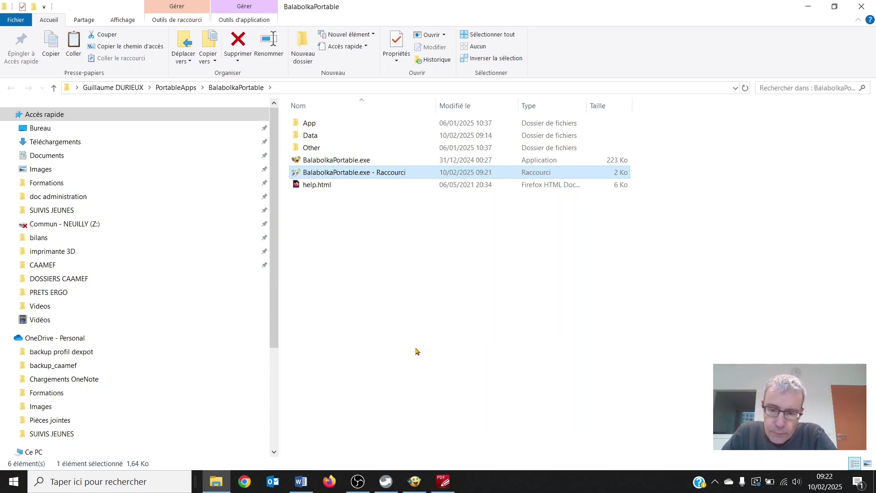
left_click(416, 352)
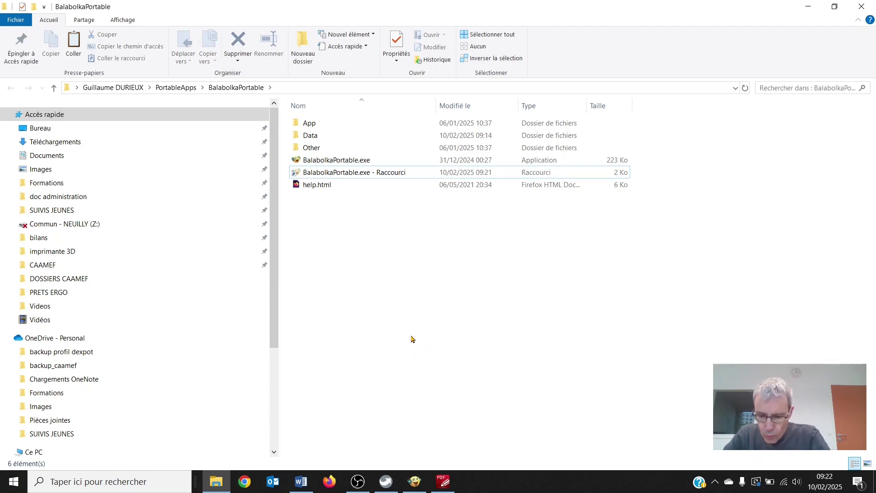
Step: Reopen the Windows Démarrage folder with shell:startup and paste the cut "BalabolkaPortable.exe - Raccourci" shortcut into it
key("super+r")
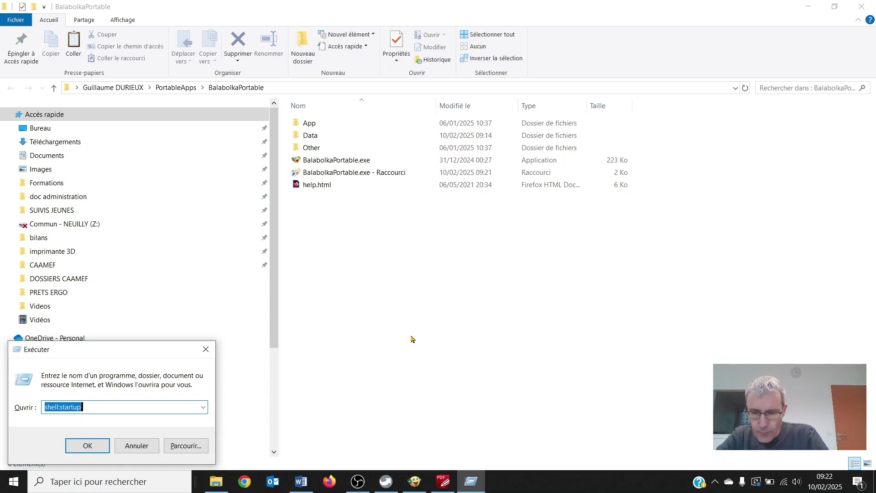
key("Return")
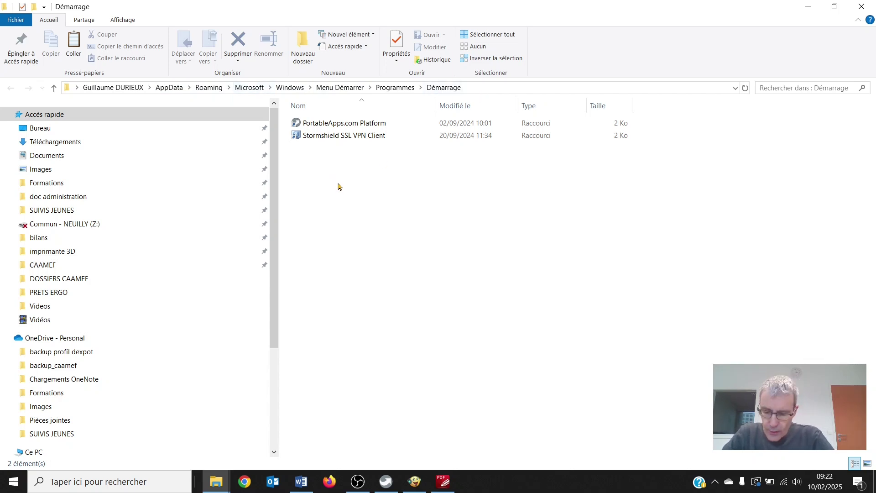
key("ctrl+v")
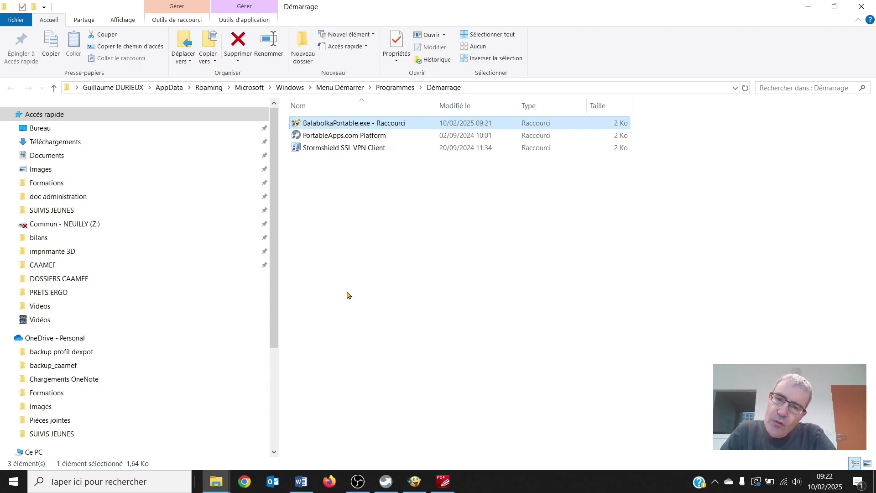
Step: Switch to Balabolka, view its general configuration options for launching at Windows logon, accept them as they are, and close the program
left_click(416, 488)
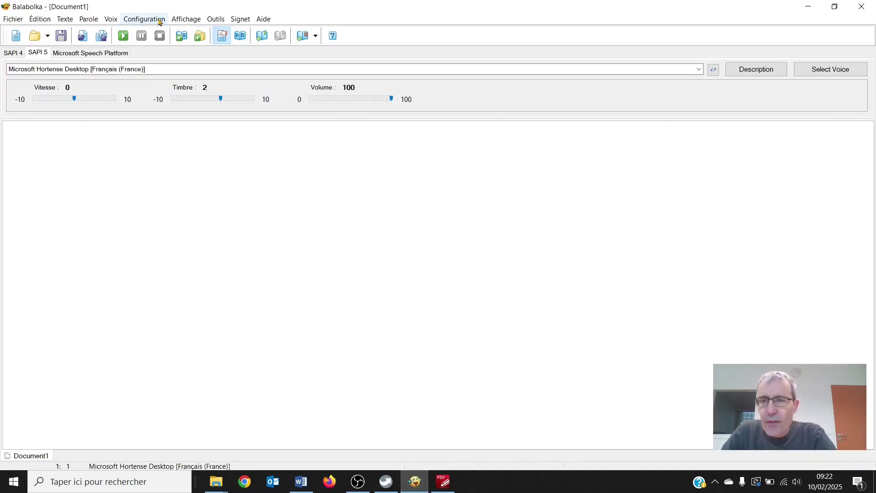
left_click(160, 23)
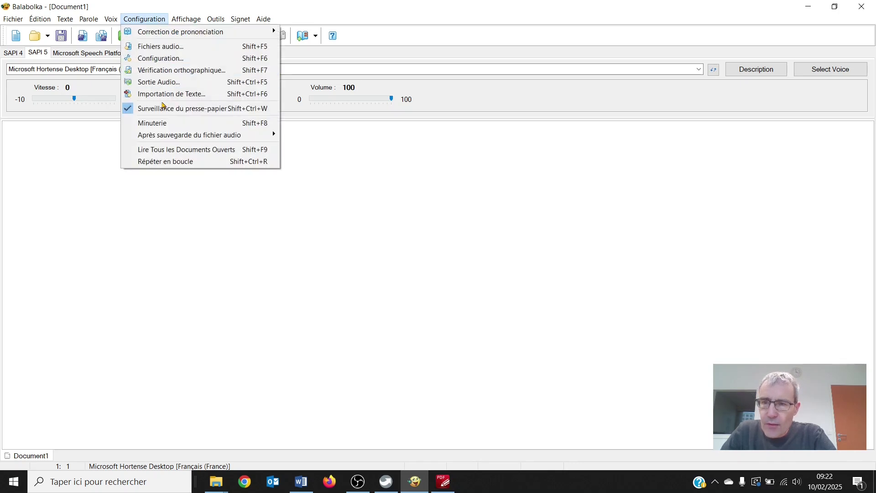
left_click(162, 59)
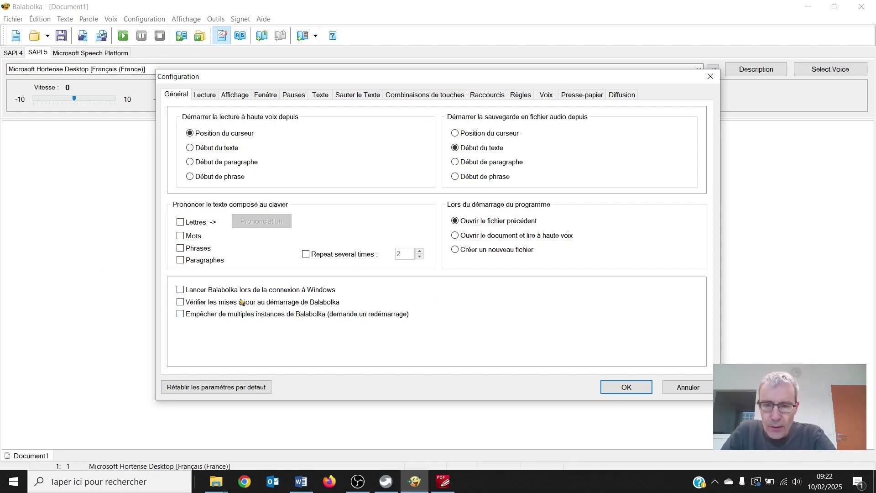
left_click(634, 388)
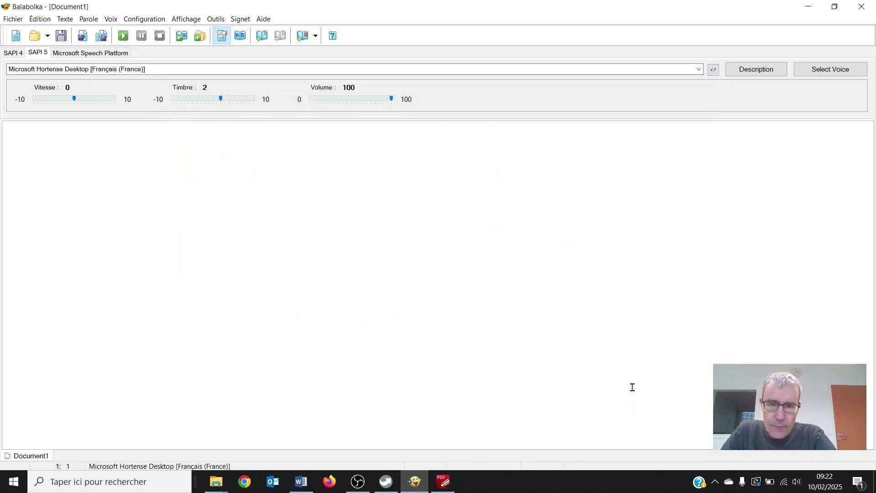
left_click(861, 5)
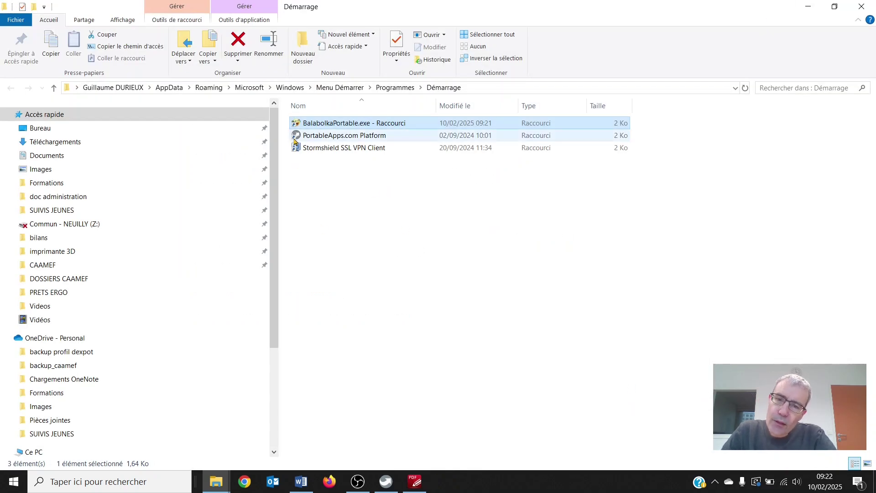
Step: Bring up the Word checklist, switch to the batonnets PDF, and select the sentence "Je voudrais que balabolka lise ce texte."
mouse_move(394, 127)
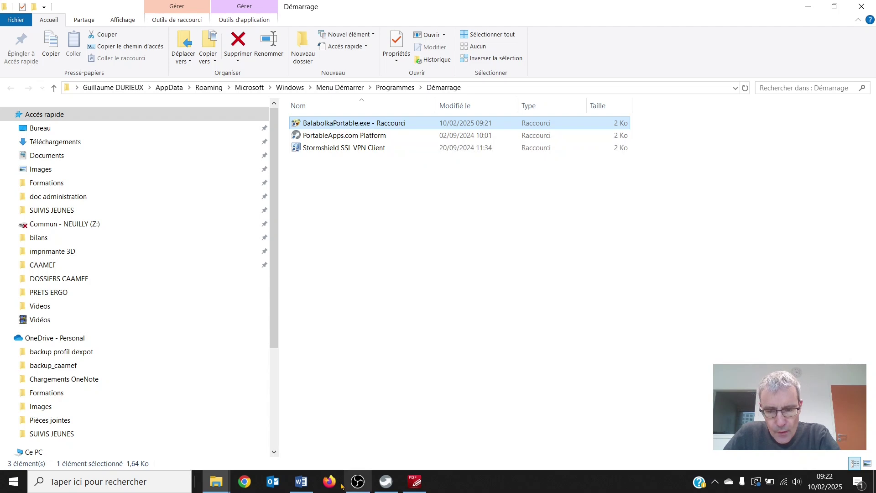
left_click(301, 482)
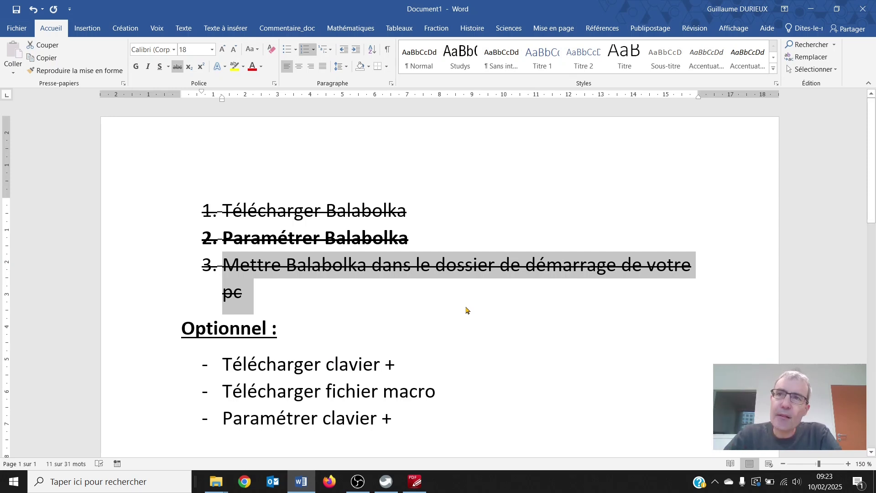
left_click(415, 482)
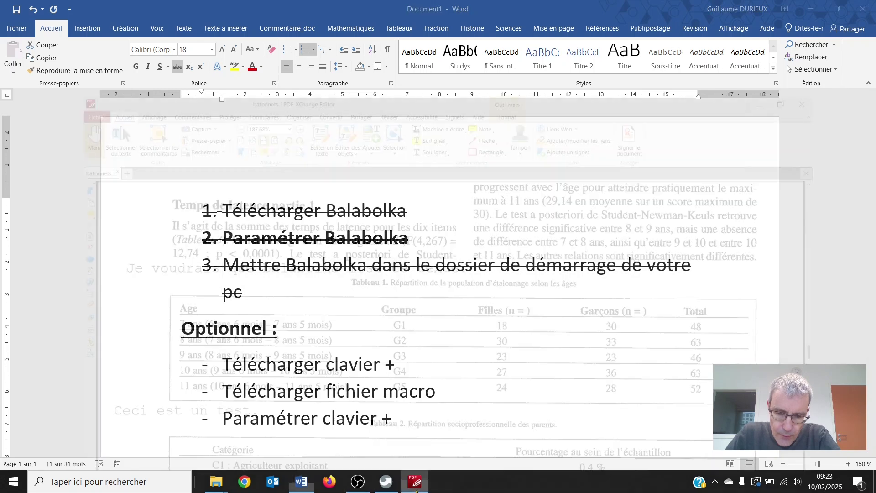
left_click(104, 208)
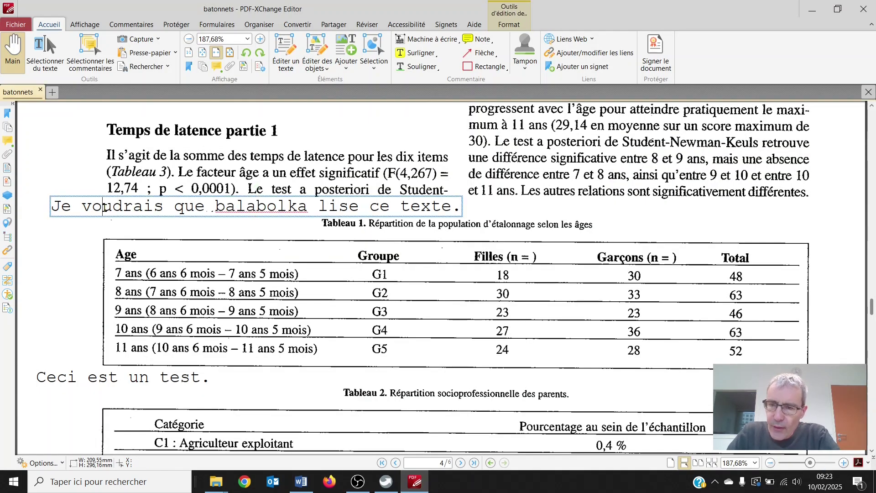
triple_click(104, 208)
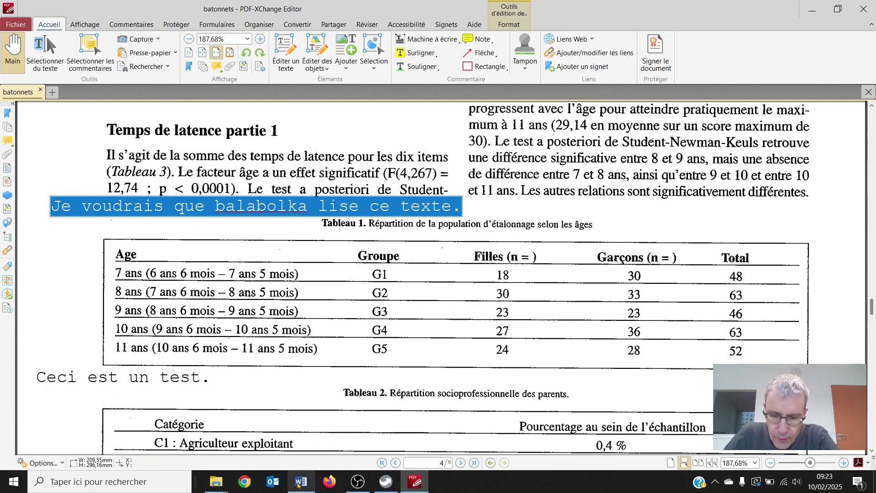
Step: Return to the Word checklist and highlight "clavier +" and "Télécharger fichier macro" in the Optionnel list
left_click(300, 482)
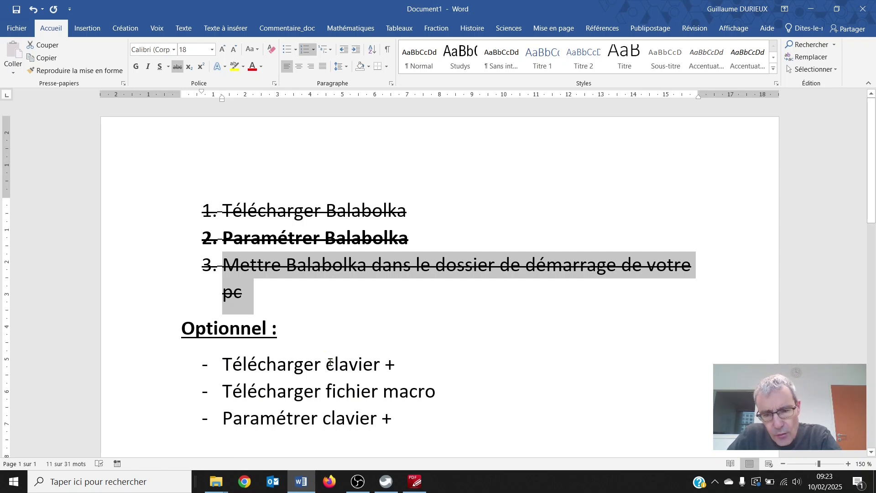
left_click_drag(331, 363, 405, 364)
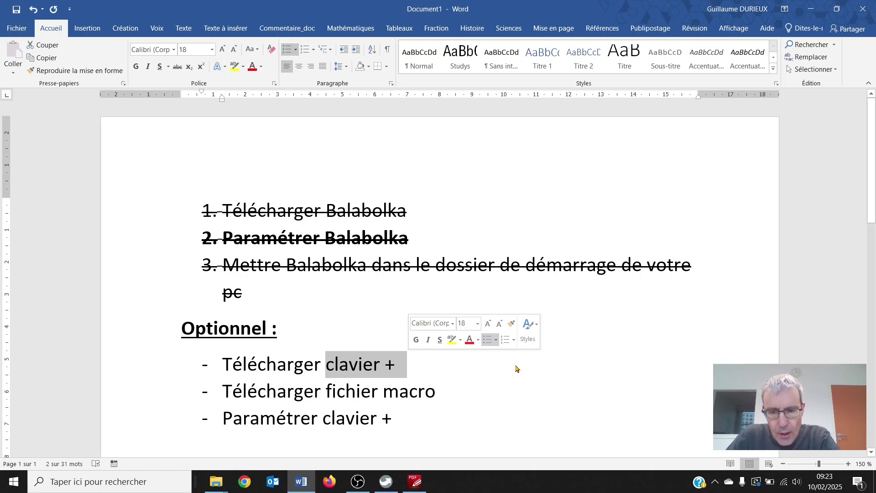
left_click_drag(222, 391, 452, 392)
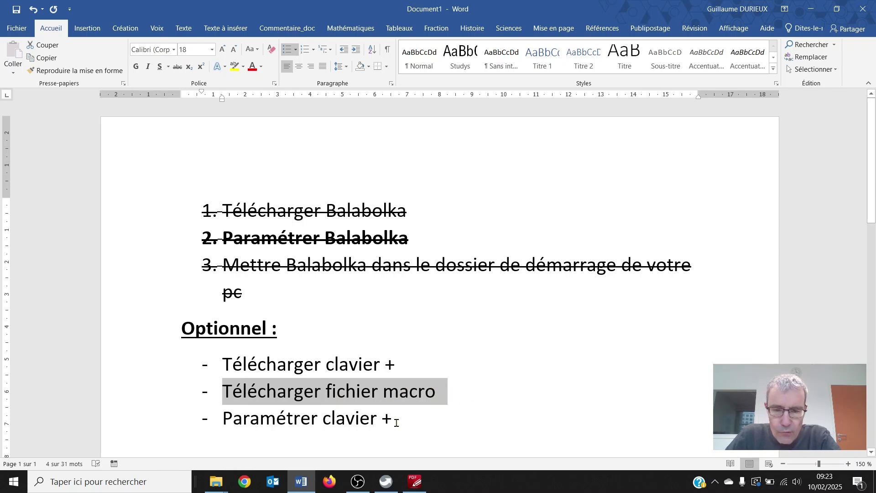
Step: Switch to Firefox, search for "clavier+", and open the French Clavier+ page on gryder.org
left_click(330, 482)
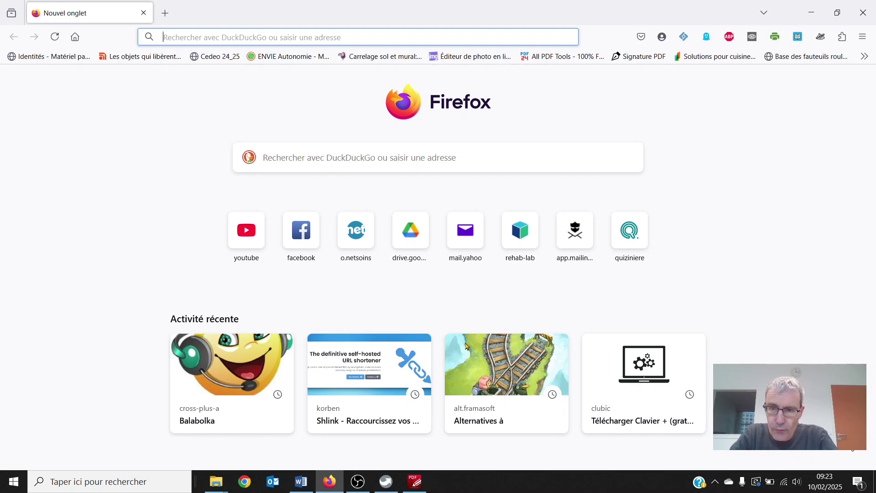
type("cla")
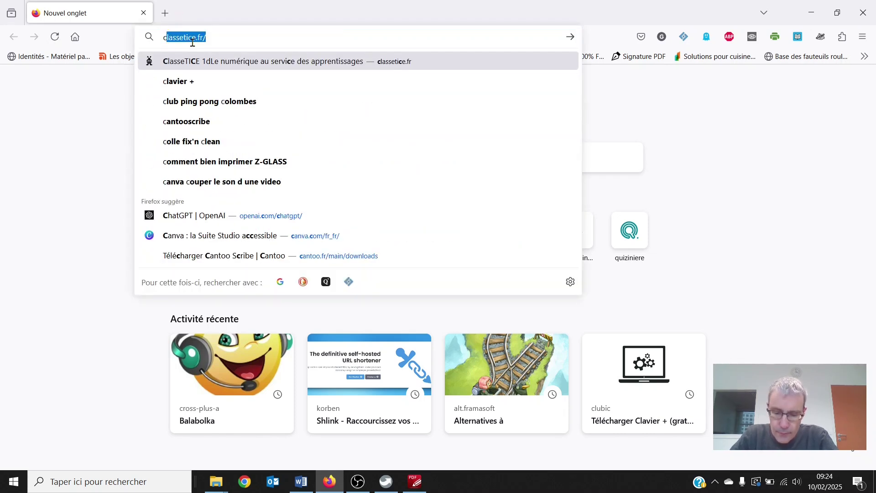
type("vier+")
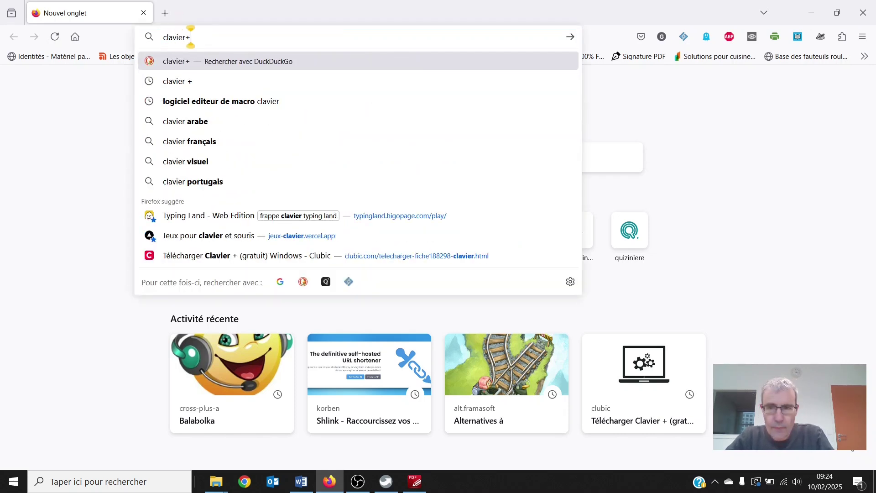
key("Return")
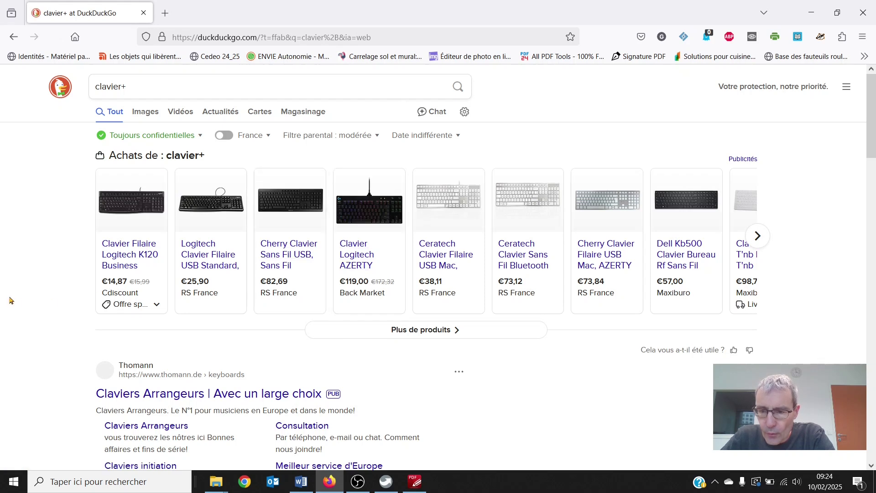
scroll(41, 300, "down", 5)
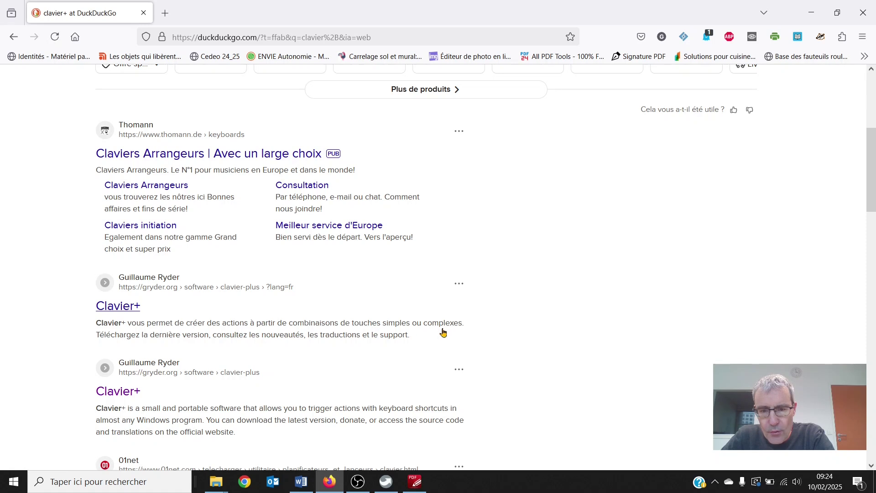
left_click(123, 307)
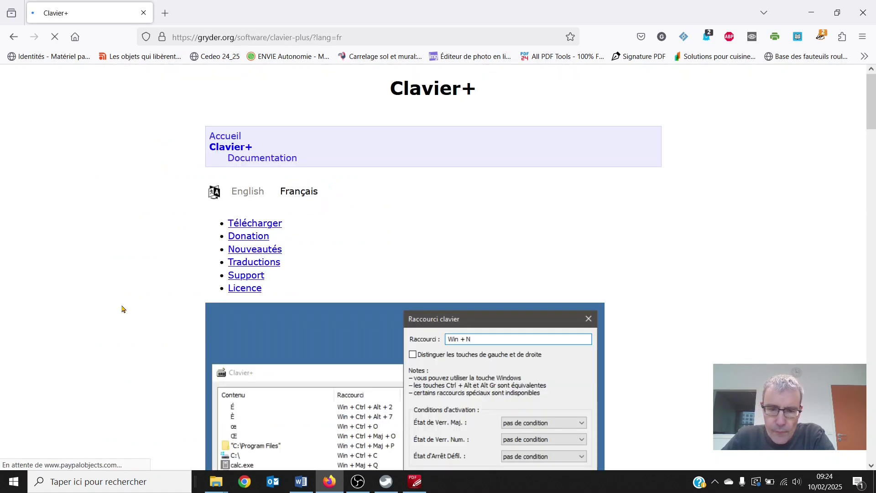
Step: Go to the Clavier+ download section, start downloading the 64-bit installer ClavierSetup.exe, and cancel the save
scroll(151, 325, "down", 5)
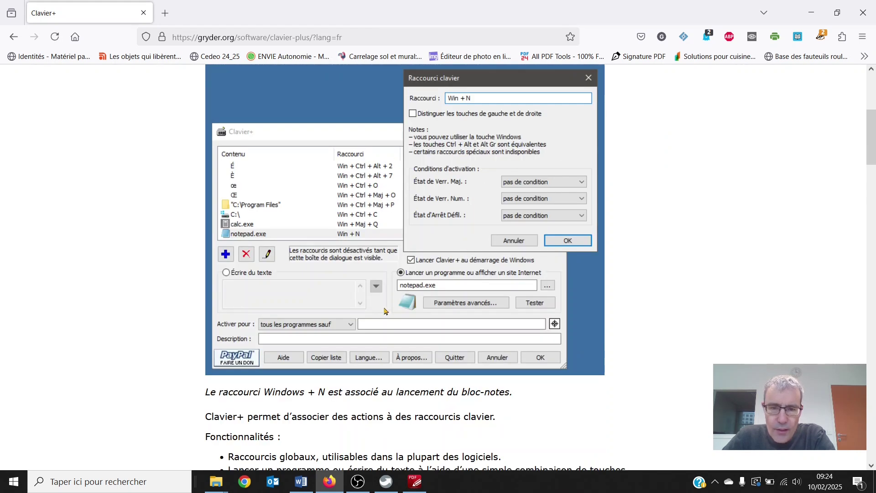
scroll(414, 263, "up", 2)
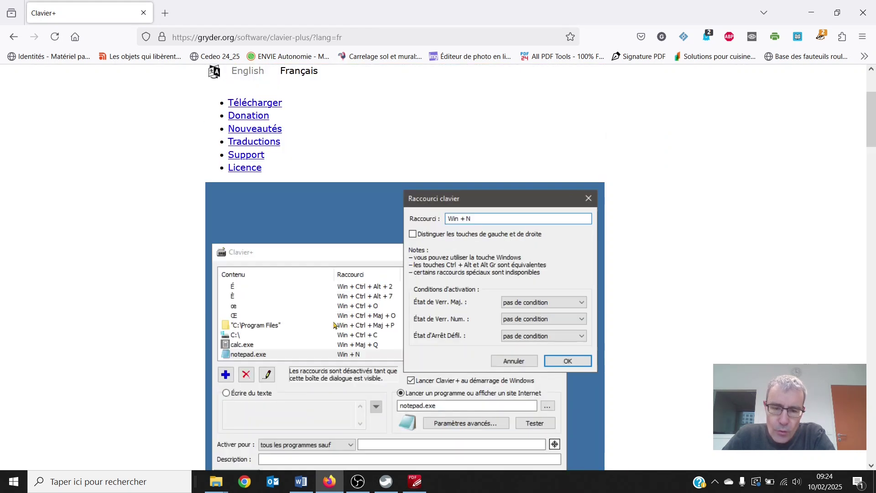
scroll(322, 328, "up", 2)
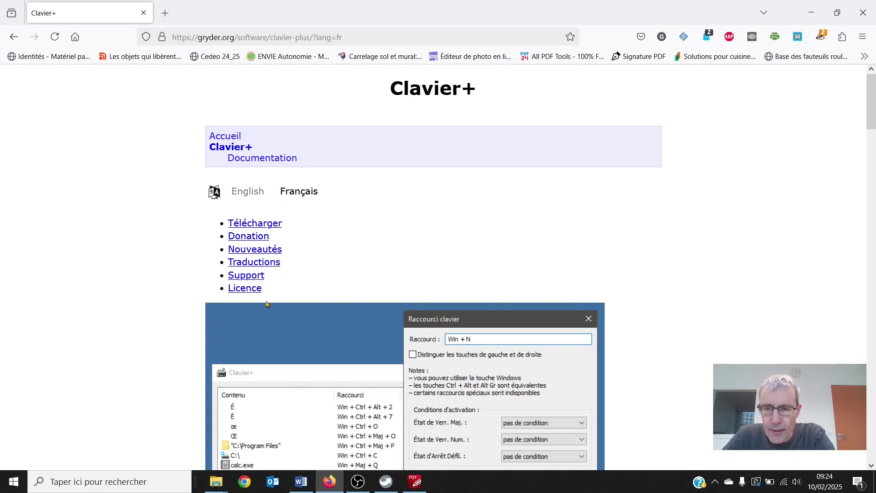
left_click(257, 226)
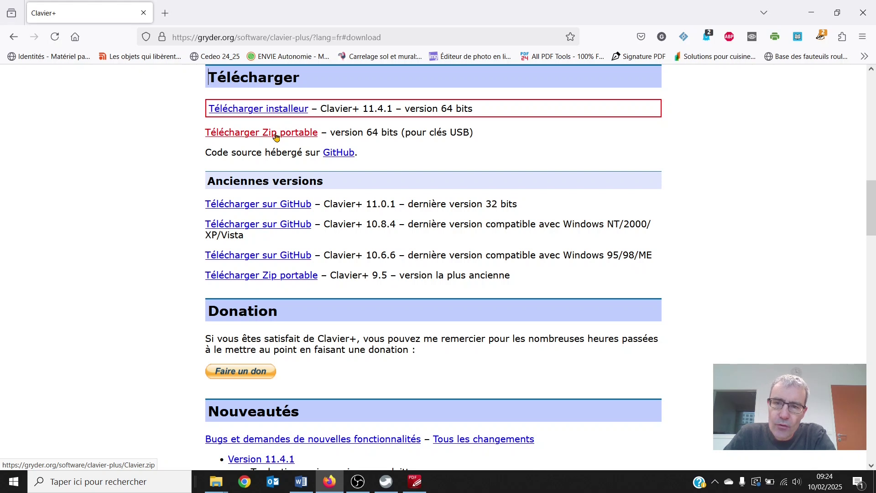
left_click(262, 111)
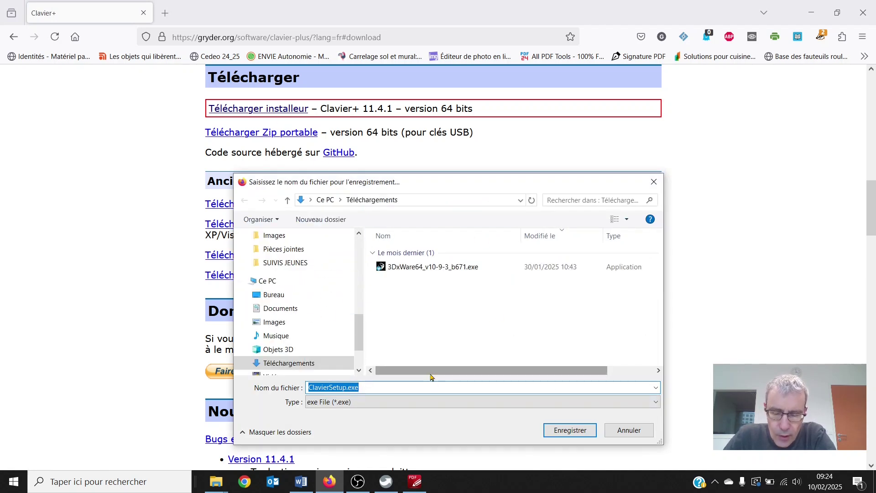
left_click(629, 431)
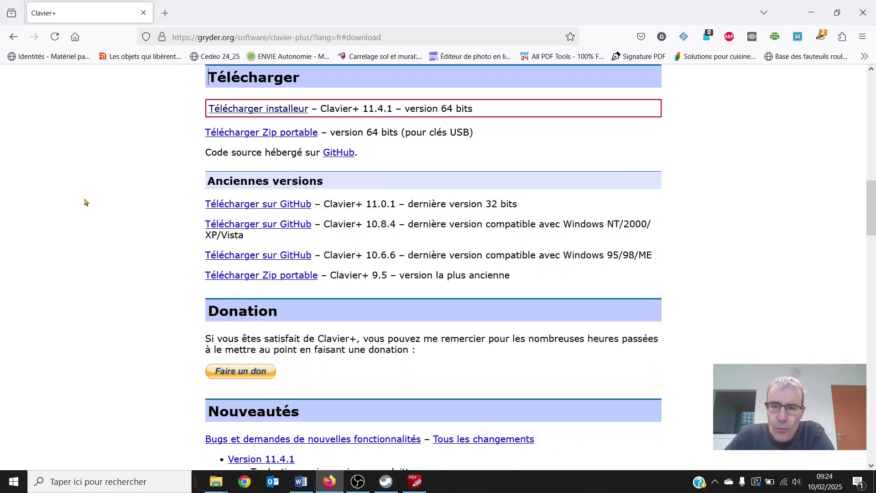
Step: Close Firefox, minimize the Word document, and close the Démarrage folder window to get to the desktop
scroll(145, 264, "up", 5)
left_click(863, 13)
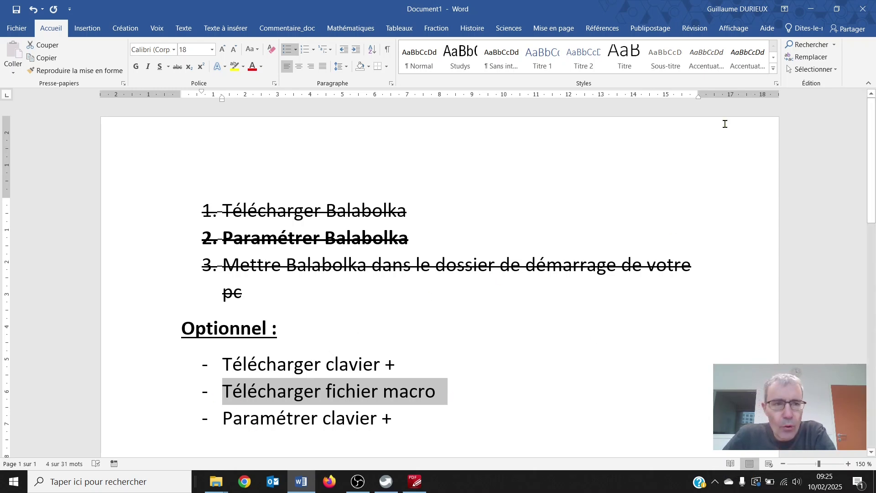
left_click(813, 8)
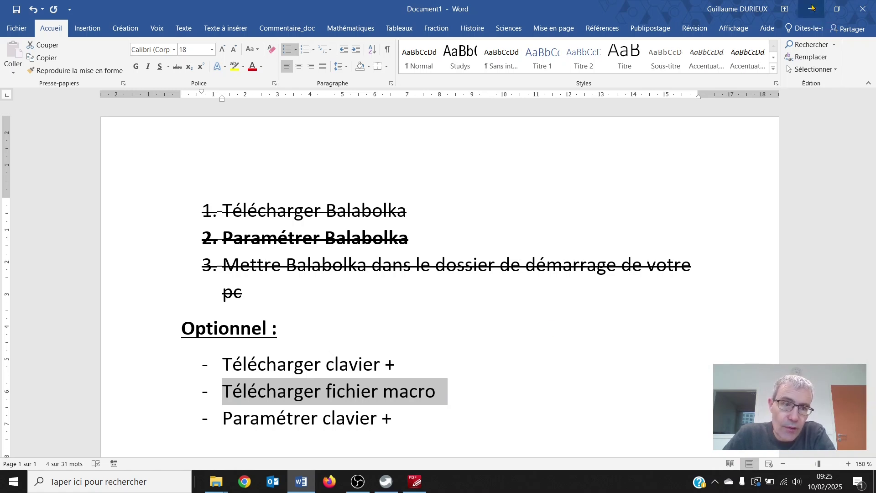
left_click(813, 8)
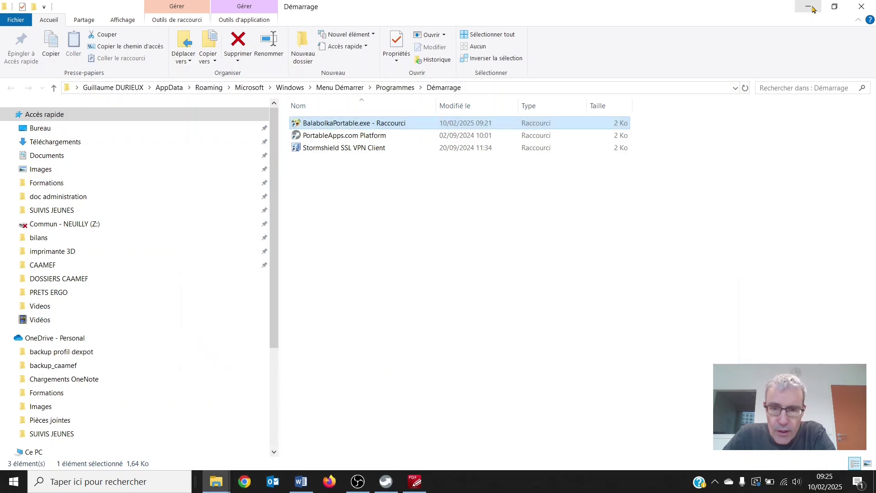
left_click(868, 6)
left_click(867, 6)
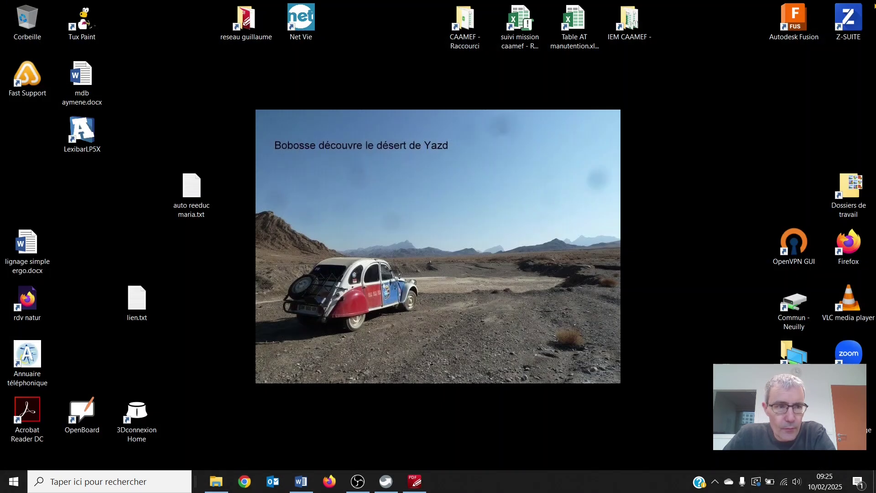
Step: Open lien.txt from the desktop, copy its entire Google Drive link, and close the file
double_click(139, 306)
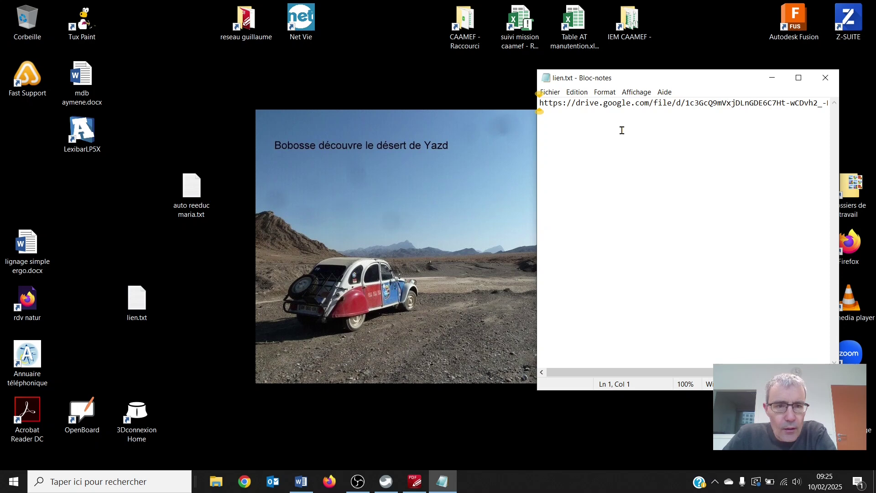
left_click_drag(684, 87, 299, 94)
left_click_drag(455, 397, 715, 407)
left_click_drag(543, 113, 156, 111)
key("super+c")
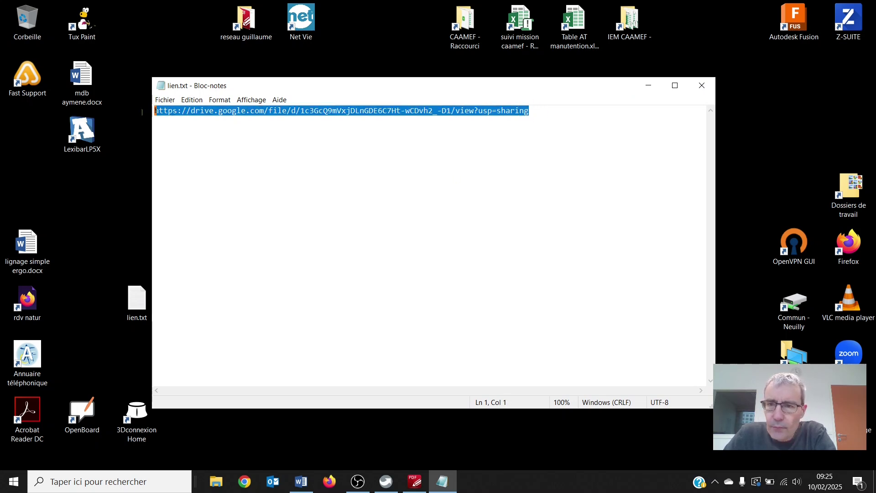
left_click(191, 99)
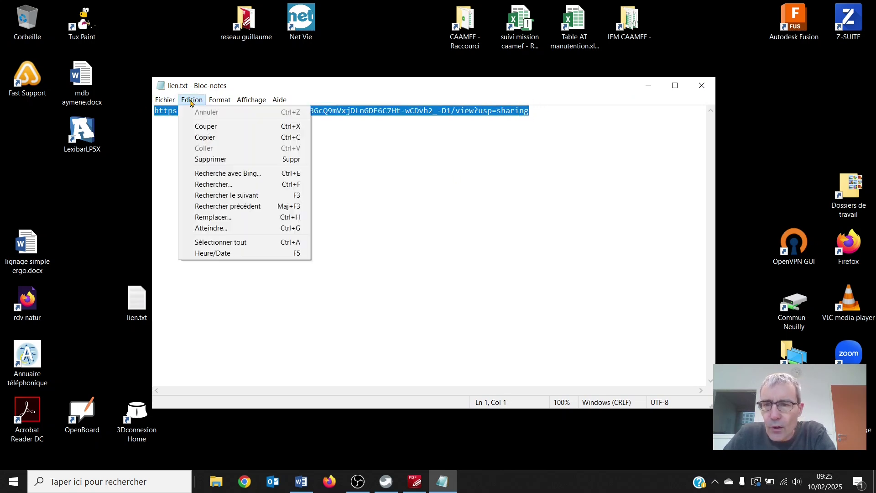
left_click(212, 137)
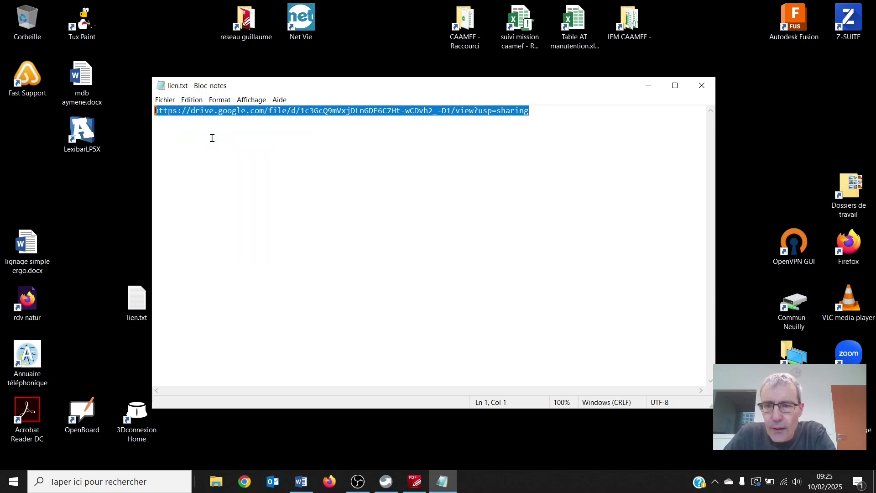
left_click(702, 86)
Step: Switch to Firefox and load the copied Google Drive link
left_click(329, 477)
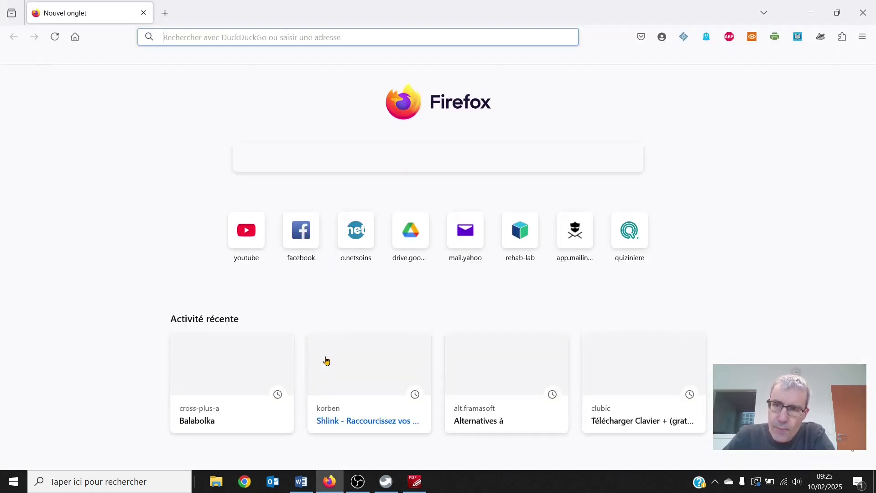
left_click(194, 37)
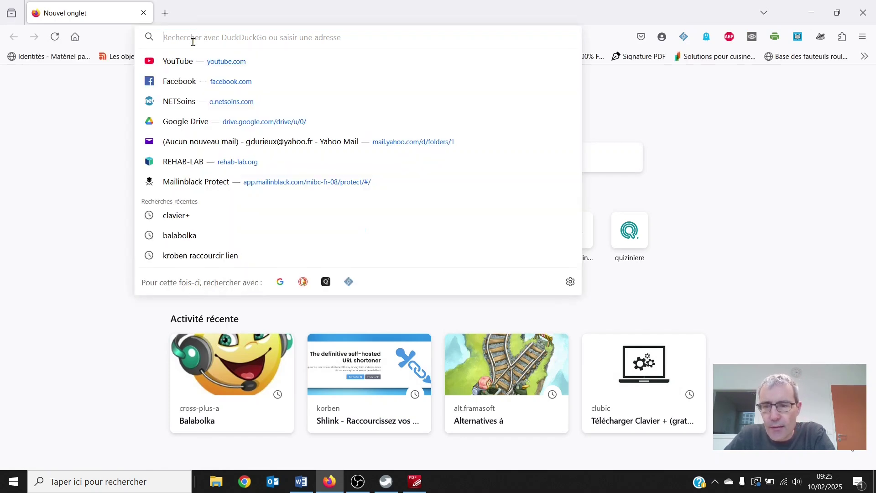
right_click(185, 36)
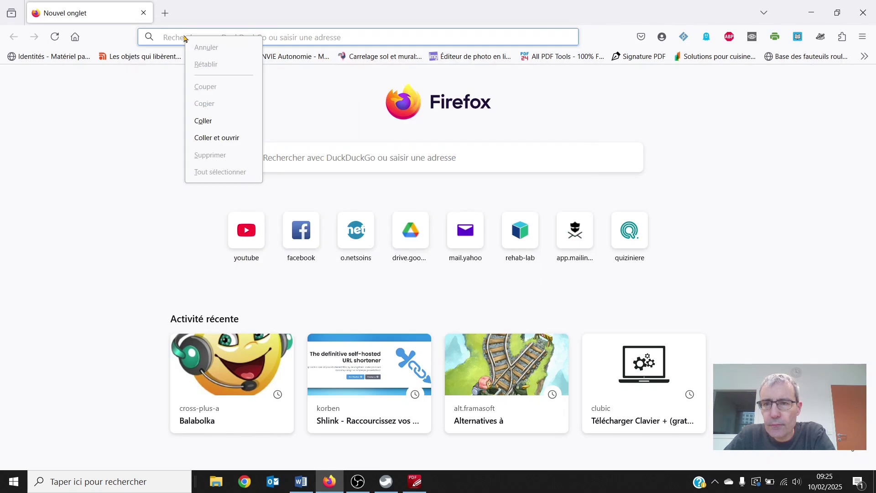
left_click(221, 139)
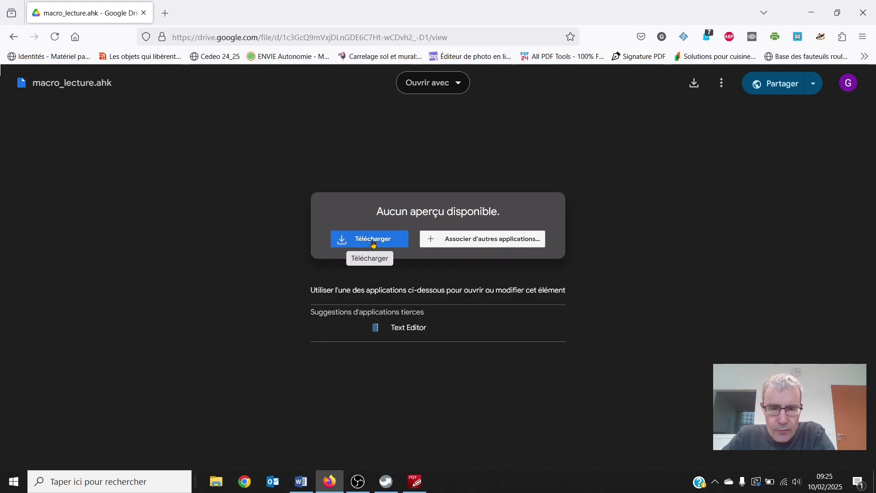
Step: Download macro_lecture.ahk to the Bureau folder and close Firefox
left_click(374, 244)
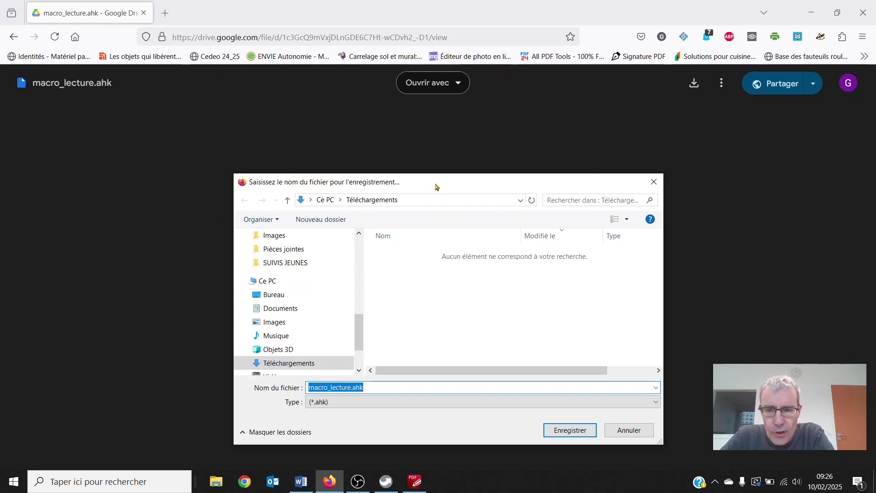
left_click(273, 296)
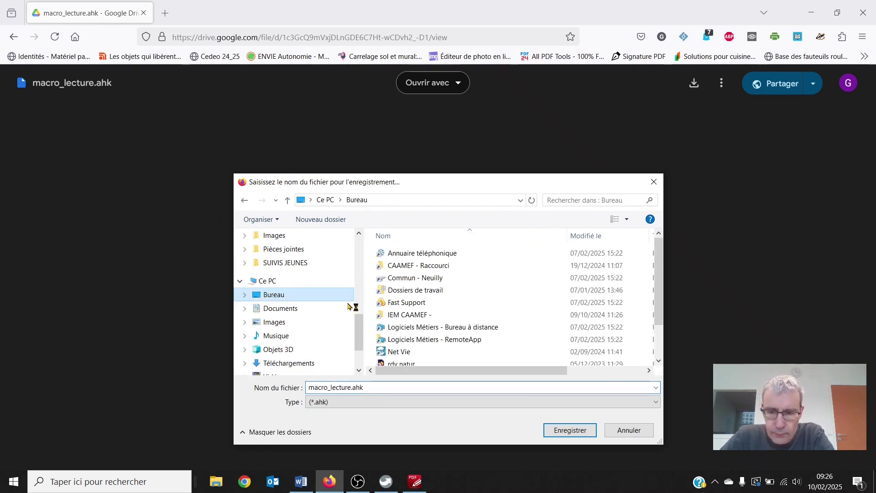
left_click(570, 431)
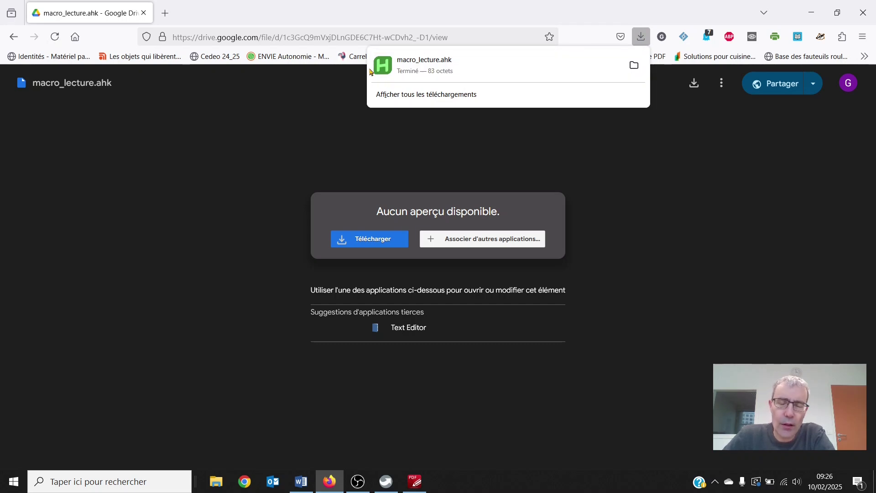
left_click(864, 12)
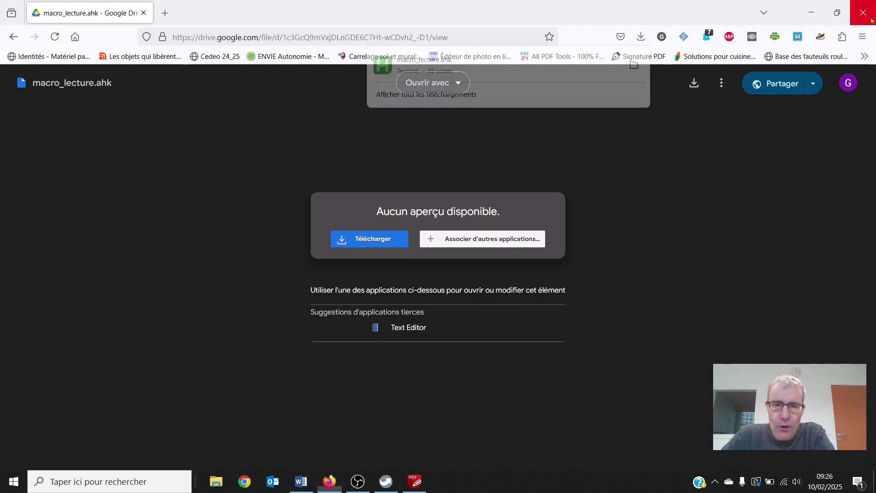
Step: In the Word checklist, strike through "Télécharger clavier +" and "Télécharger fichier macro", highlight "Paramétrer clavier +", and minimize the document
left_click(302, 482)
left_click_drag(402, 367, 198, 373)
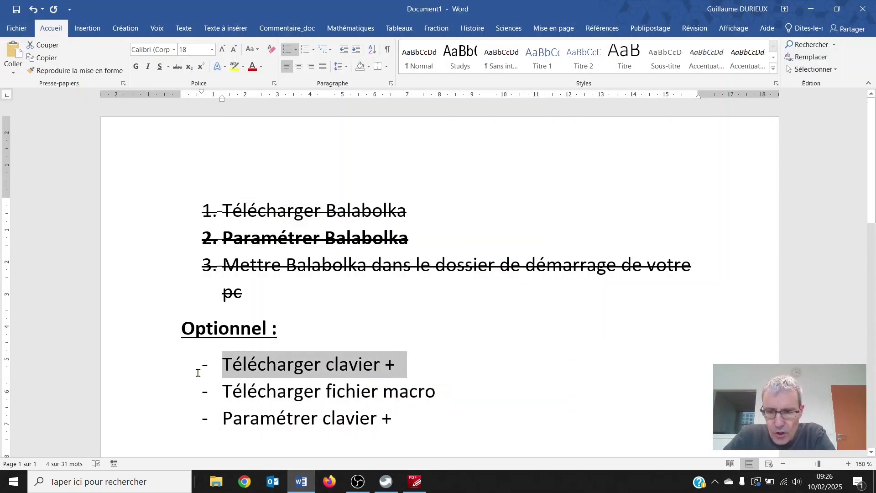
left_click(178, 67)
left_click_drag(441, 391, 207, 388)
left_click(178, 67)
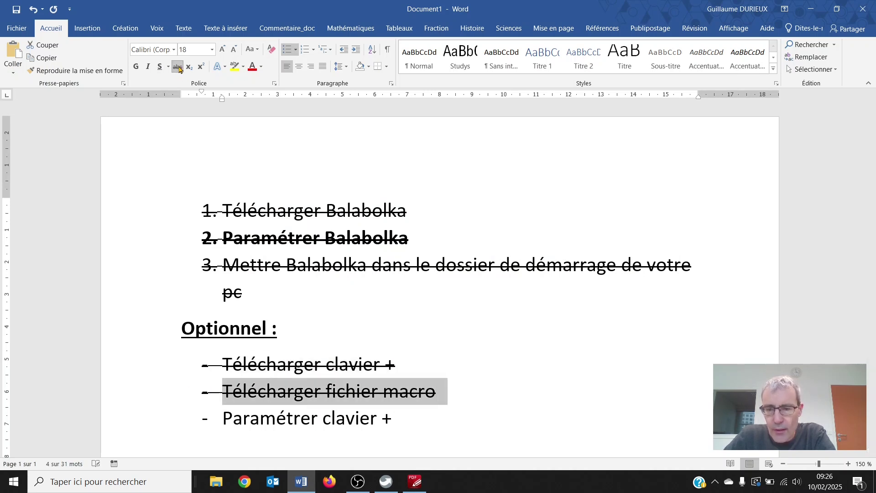
left_click_drag(216, 425, 404, 427)
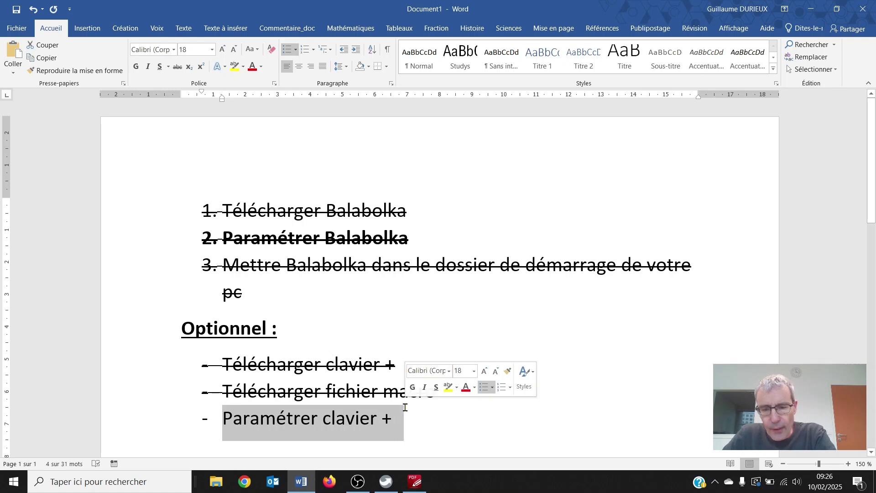
left_click(821, 8)
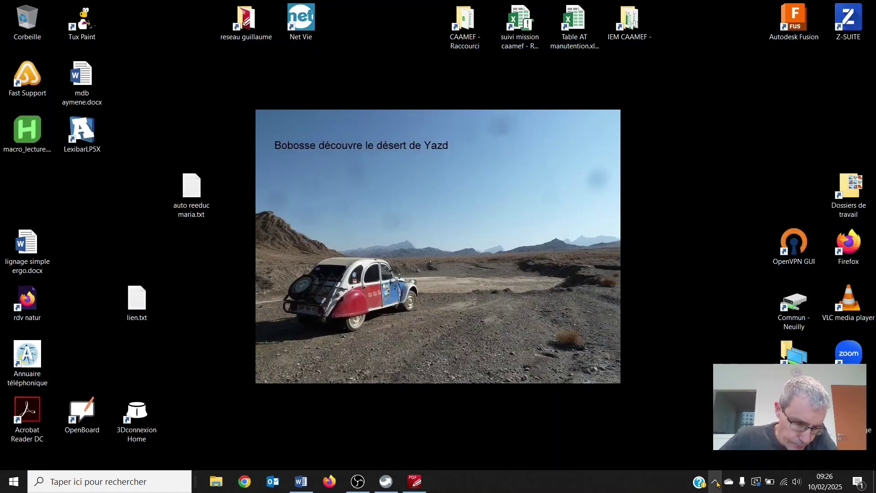
Step: Open Clavier+ from the hidden notification icons and delete the existing Ctrl + L shortcut for macro_lecture.ahk
left_click(715, 482)
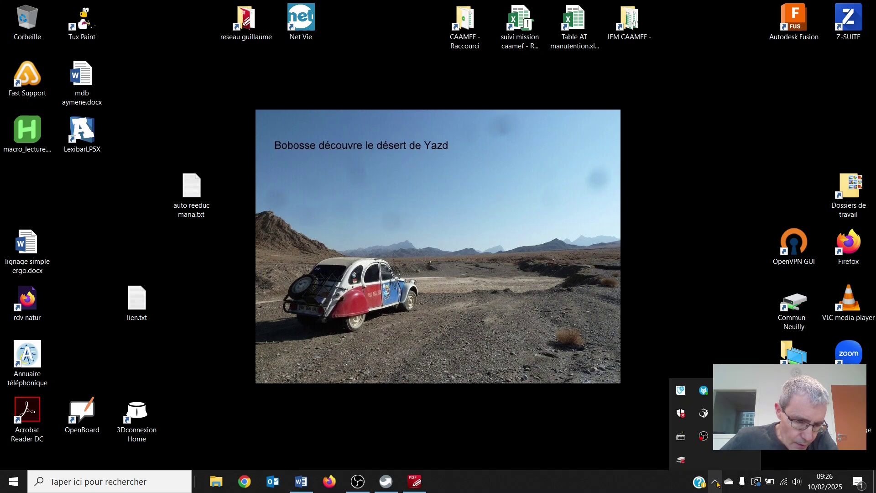
left_click(681, 439)
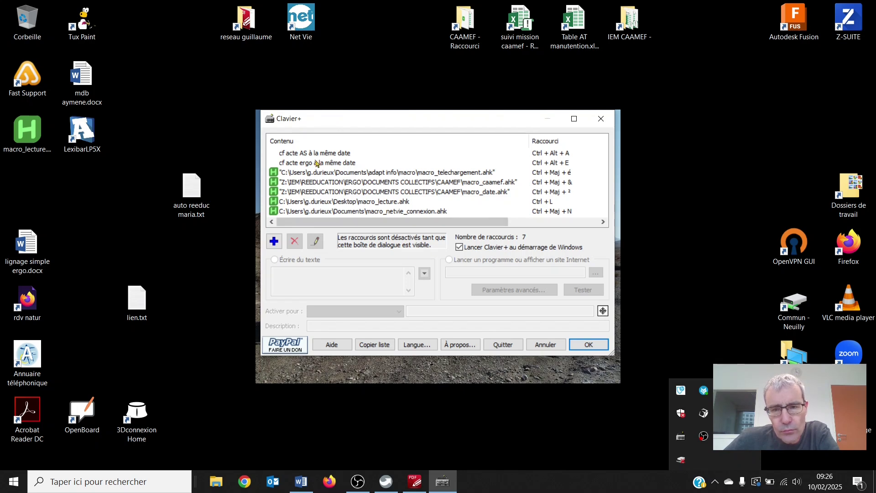
left_click(317, 143)
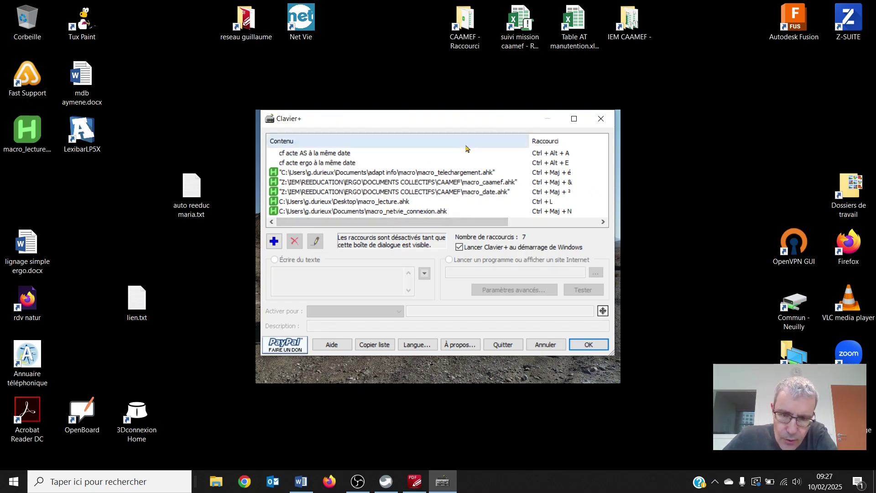
left_click(342, 202)
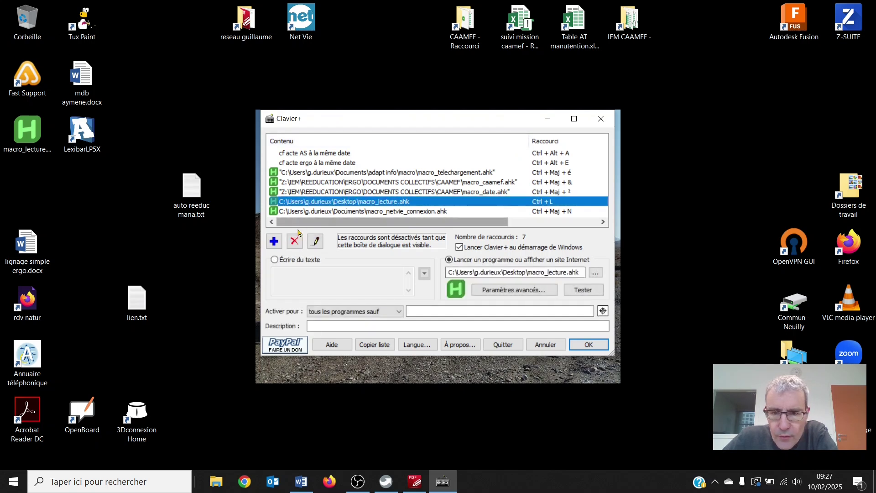
left_click(294, 241)
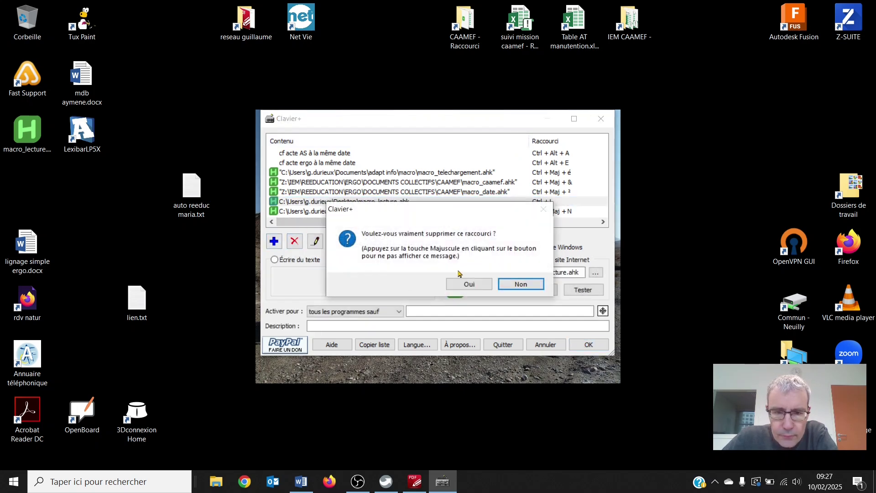
left_click(469, 284)
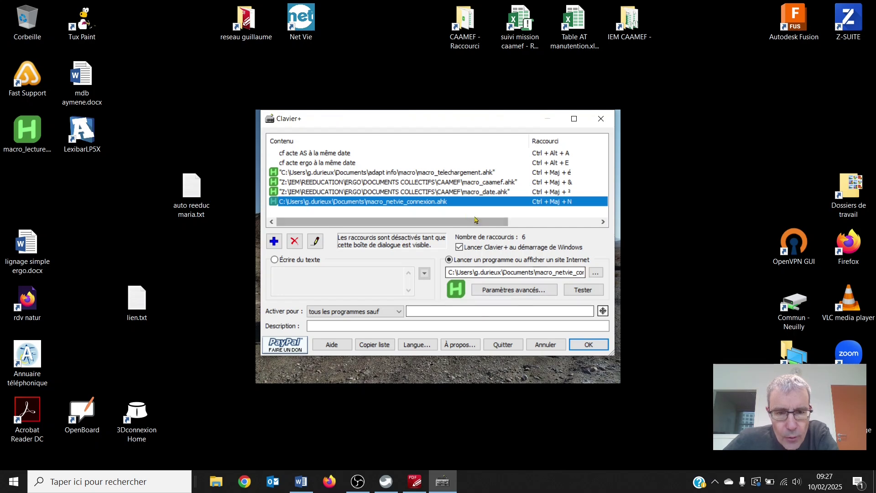
Step: Turn the option to launch Clavier+ at Windows startup off and back on
left_click(459, 249)
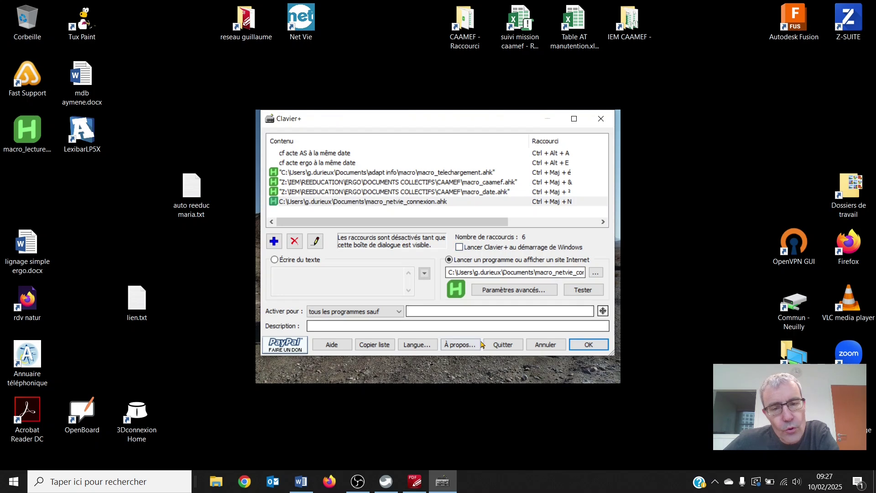
left_click(460, 248)
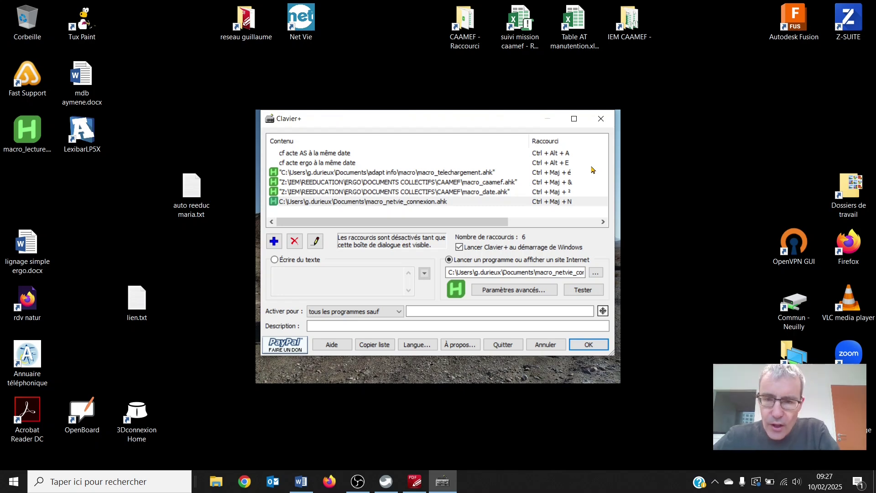
Step: Add a new program-launching shortcut in Clavier+ and assign it the key combination Ctrl + L
left_click(275, 242)
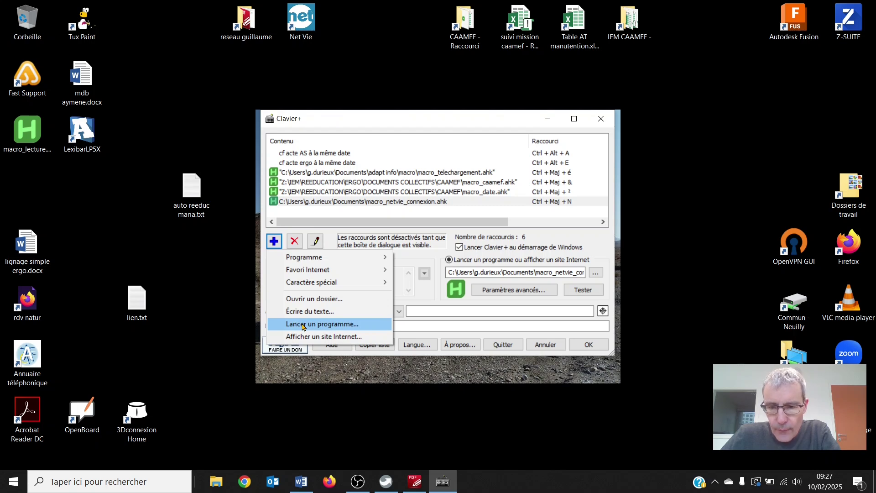
left_click(310, 311)
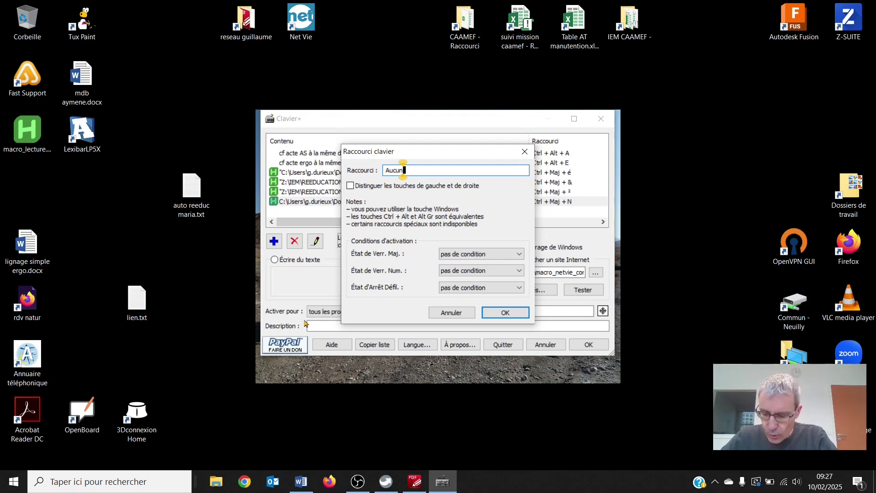
key("ctrl")
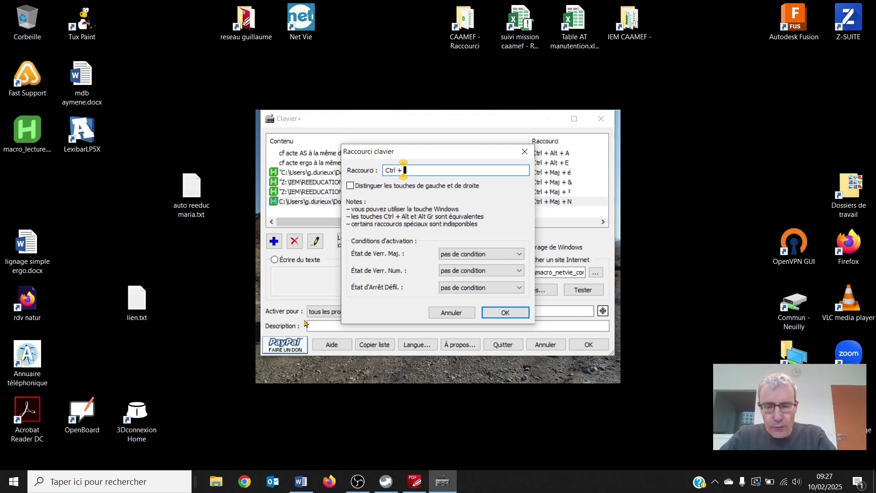
key("ctrl+l")
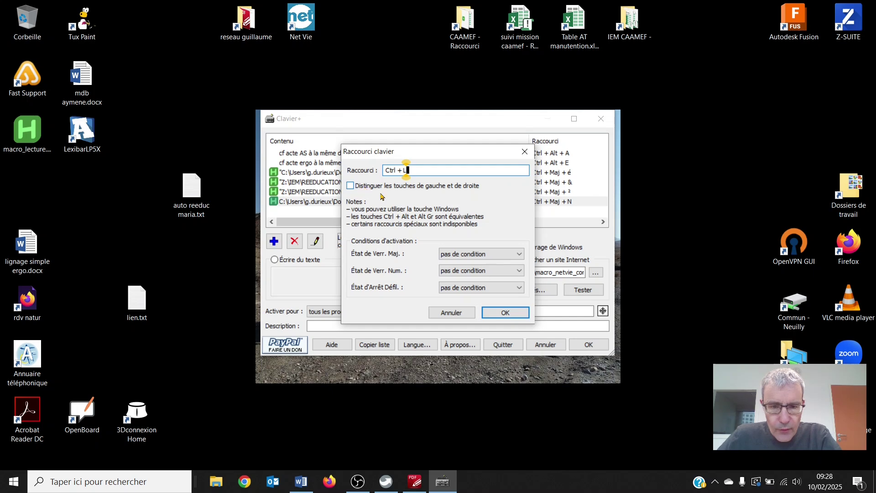
left_click(506, 313)
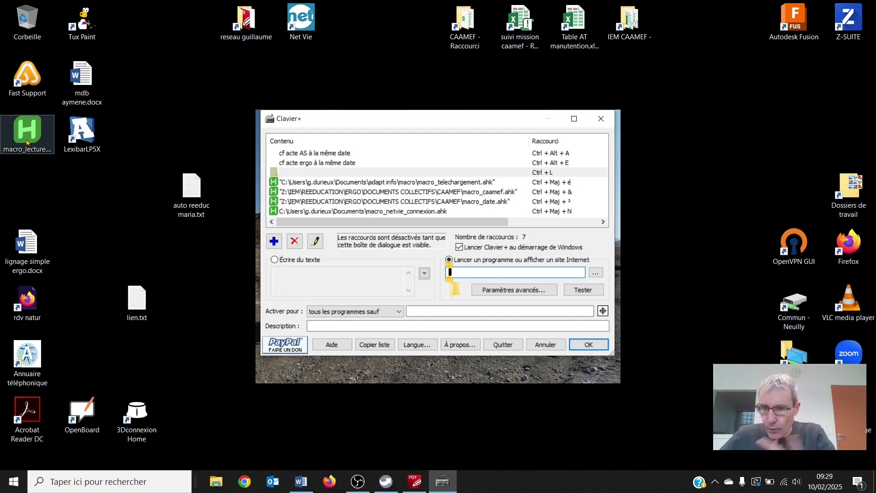
Step: Set the Ctrl + L shortcut to launch macro_lecture.ahk from the Bureau folder, and save the Clavier+ settings
left_click(595, 273)
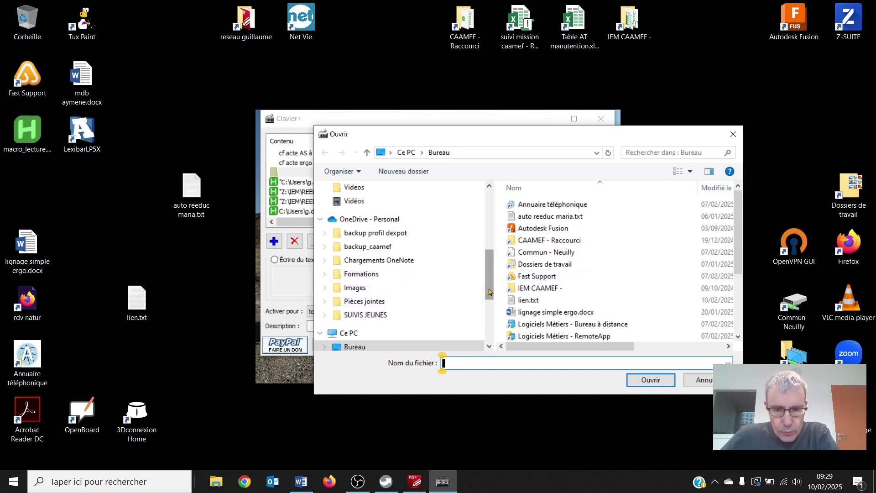
left_click_drag(489, 277, 488, 314)
left_click(372, 233)
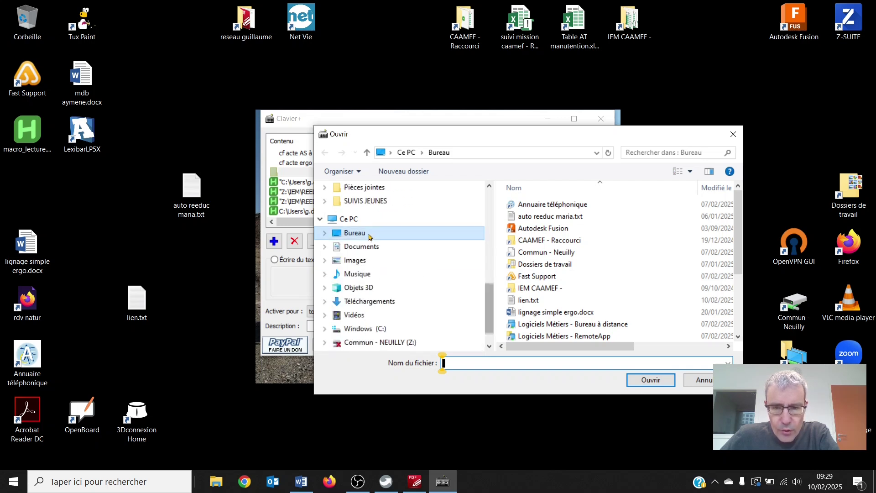
left_click_drag(736, 247, 735, 301)
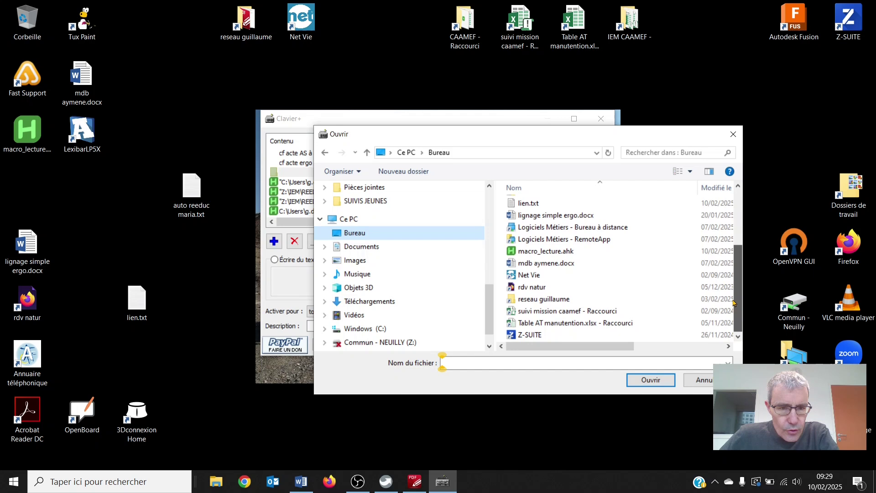
left_click(546, 251)
left_click(652, 381)
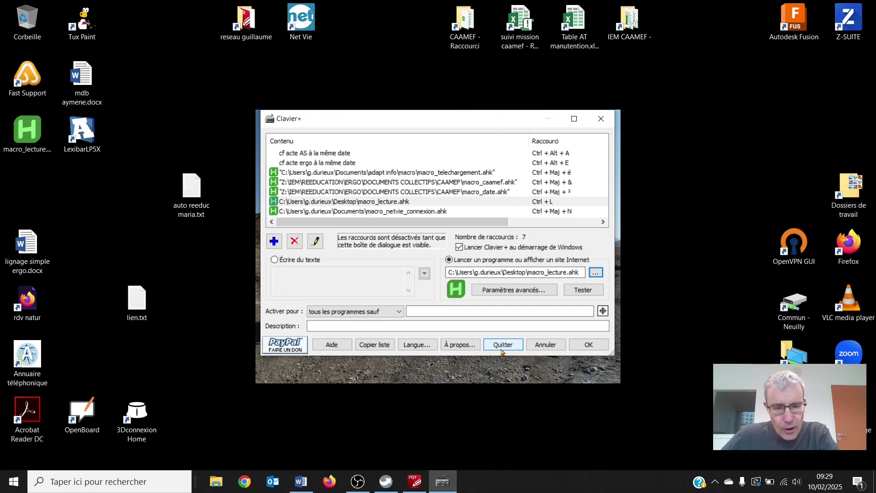
left_click(589, 345)
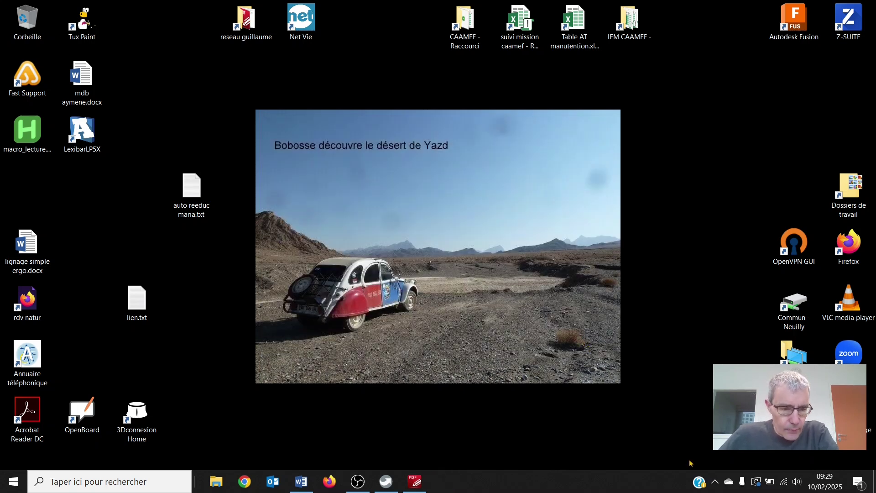
Step: Launch Balabolka from the portable applications launcher and minimize its window
left_click(715, 481)
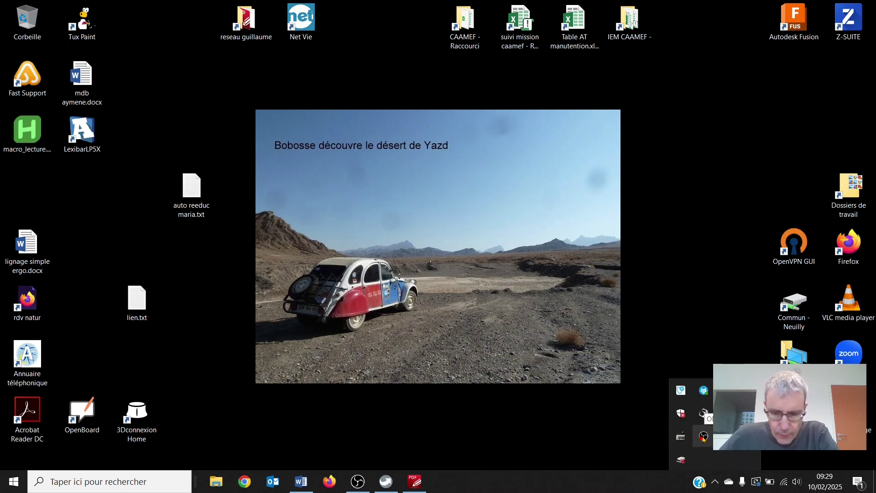
left_click(727, 436)
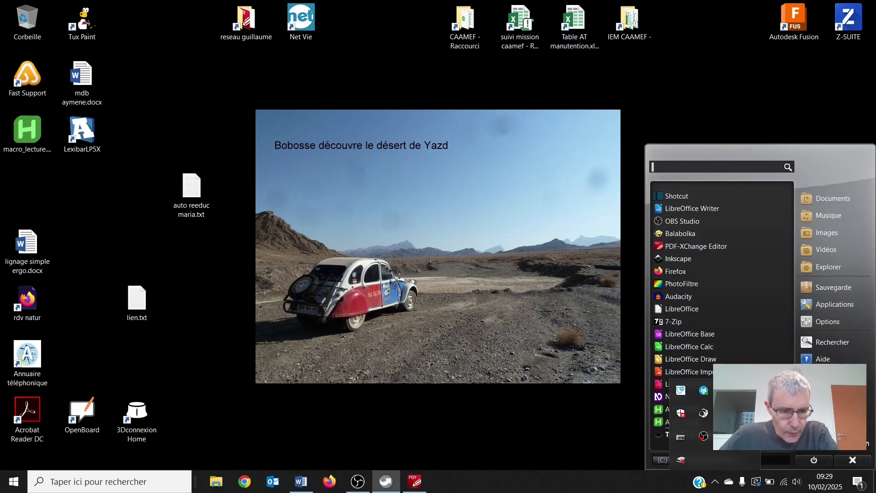
left_click(683, 235)
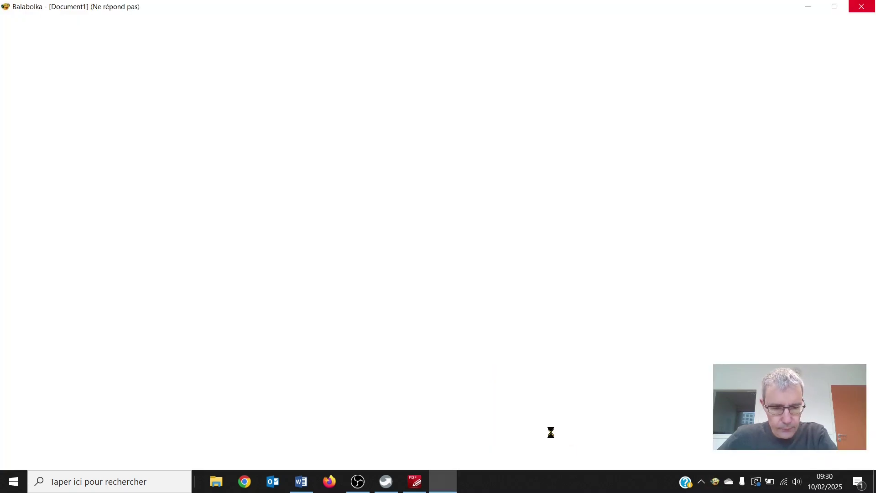
left_click(808, 8)
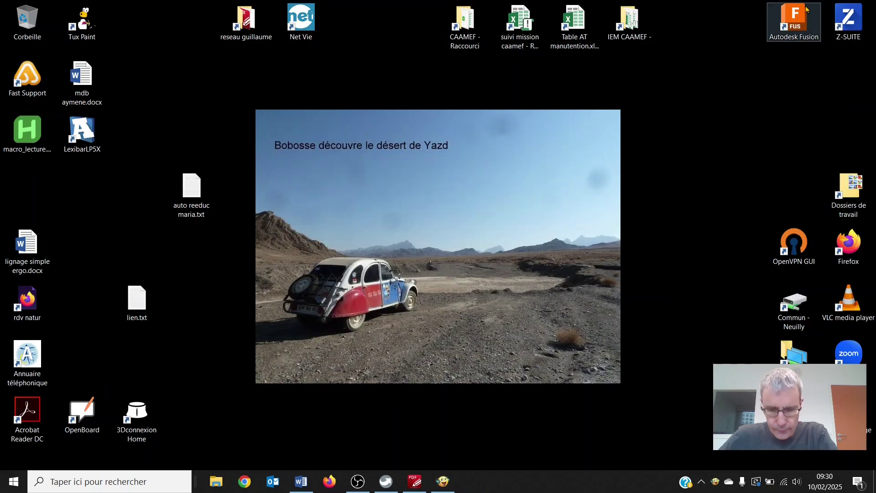
Step: Switch to the batonnets document in PDF-XChange Editor and select "Ceci est un test.", followed by "Je voudrais que balabolka lise ce texte."
left_click(416, 487)
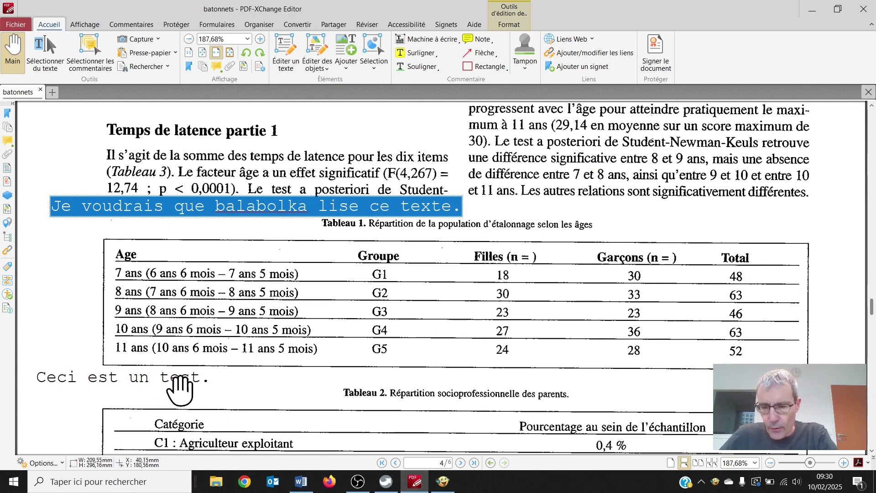
left_click(87, 380)
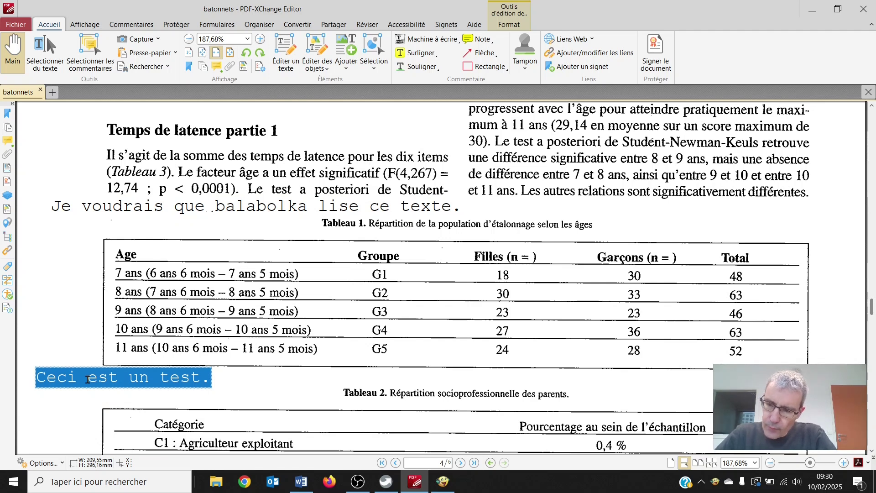
triple_click(136, 208)
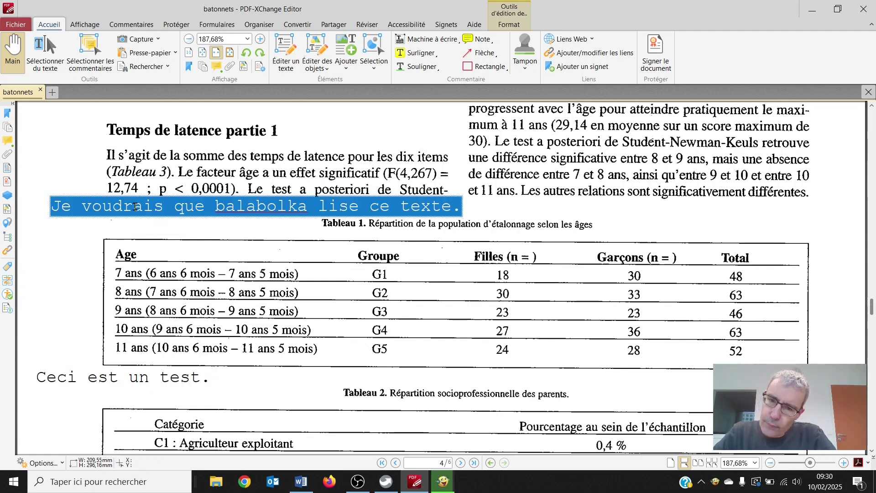